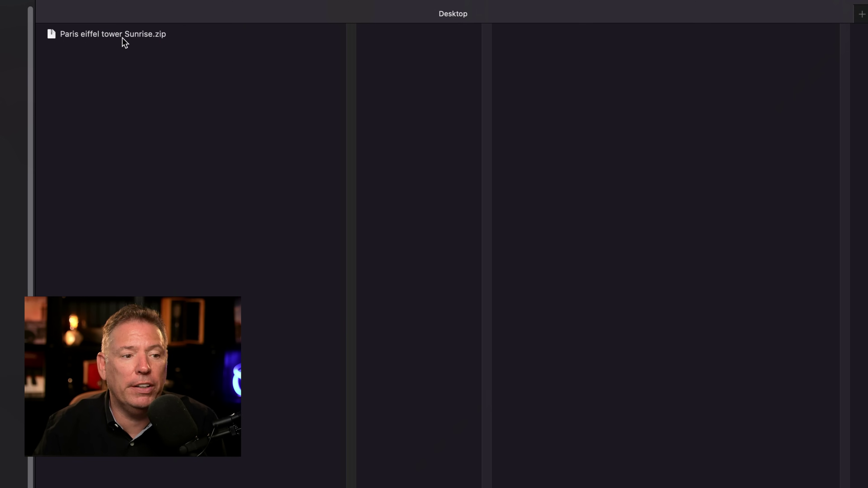
Step: Extract Paris eiffel tower Sunrise.zip and open the resulting folder
{"action": "left_click", "coordinate": [89, 38]}
{"action": "double_click", "coordinate": [89, 38]}
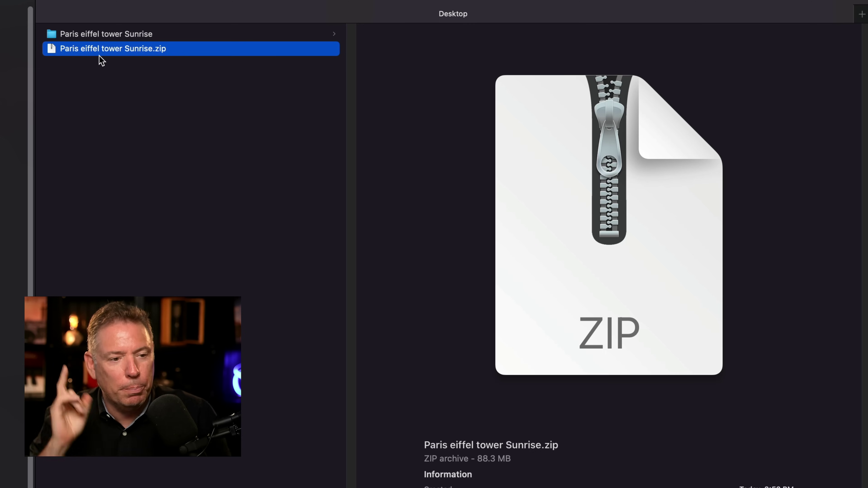
{"action": "left_click", "coordinate": [92, 34]}
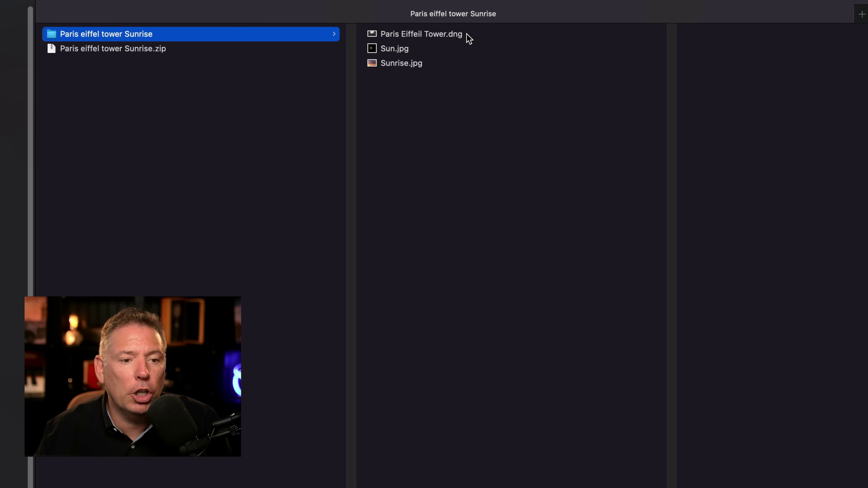
Step: Preview Paris Eiffeil Tower.dng, Sun.jpg and Sunrise.jpg, ending back on the .dng file
{"action": "left_click", "coordinate": [461, 38]}
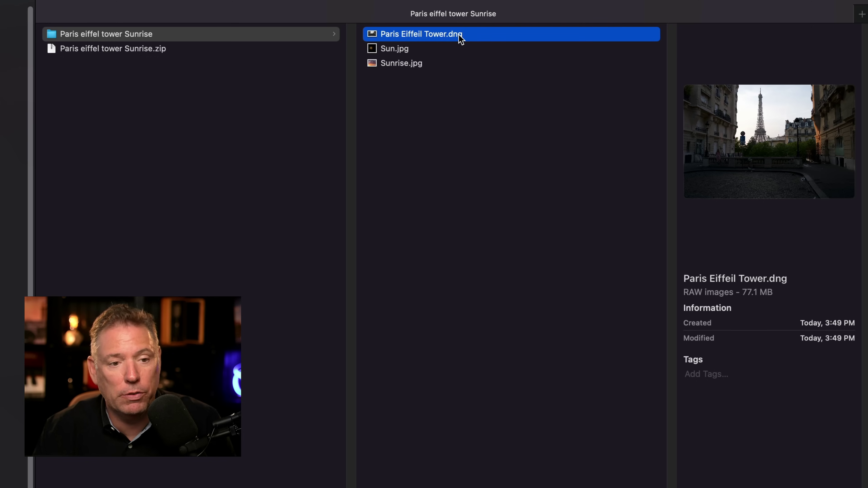
{"action": "left_click", "coordinate": [436, 48]}
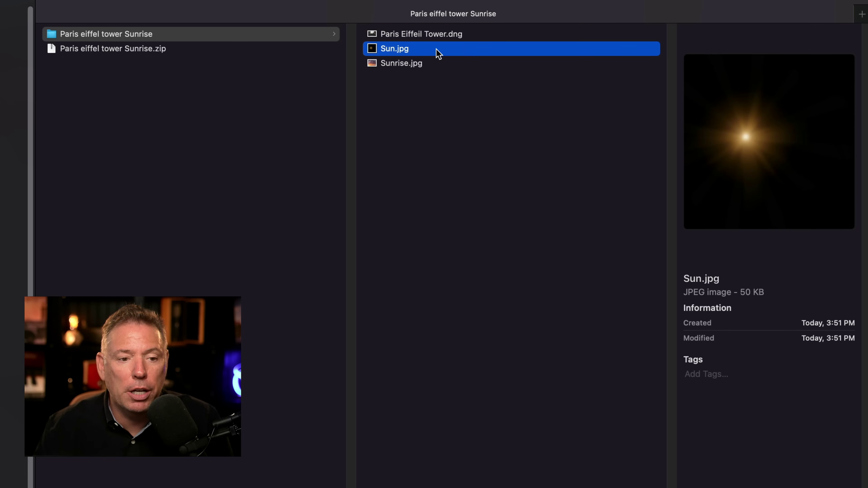
{"action": "left_click", "coordinate": [437, 63]}
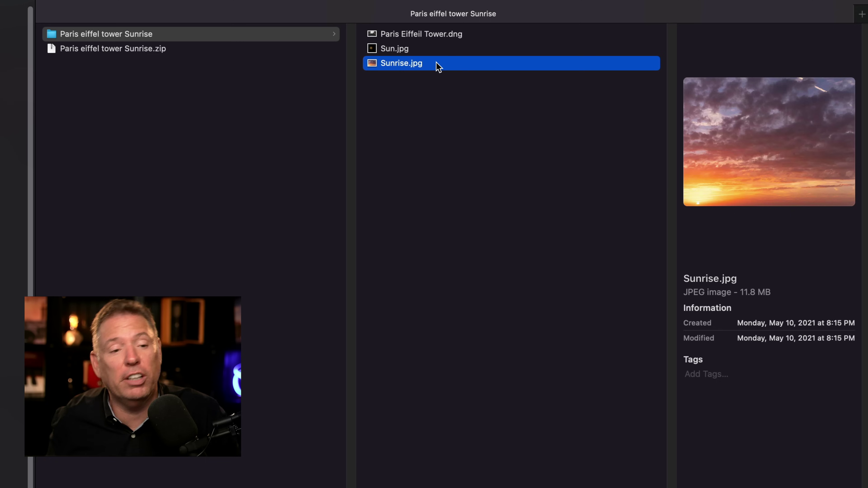
{"action": "left_click", "coordinate": [458, 38]}
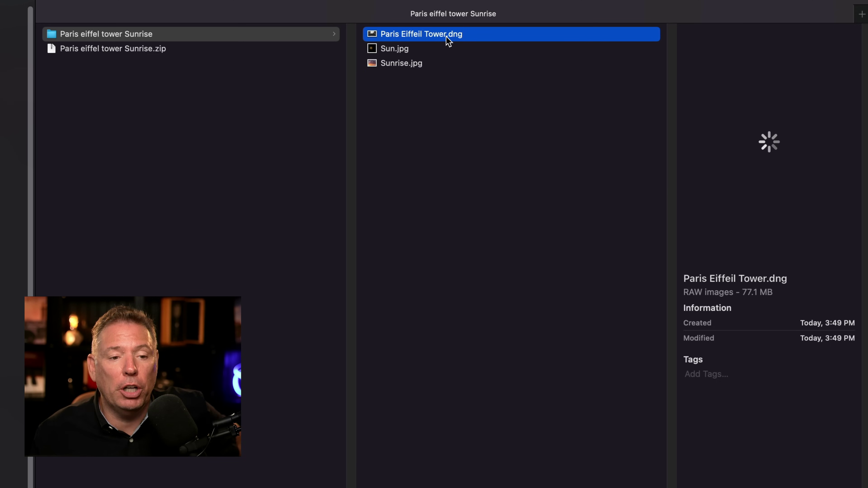
Step: Open Paris Eiffeil Tower.dng with Adobe Photoshop 2024.app so it loads in Camera Raw
{"action": "right_click", "coordinate": [556, 36]}
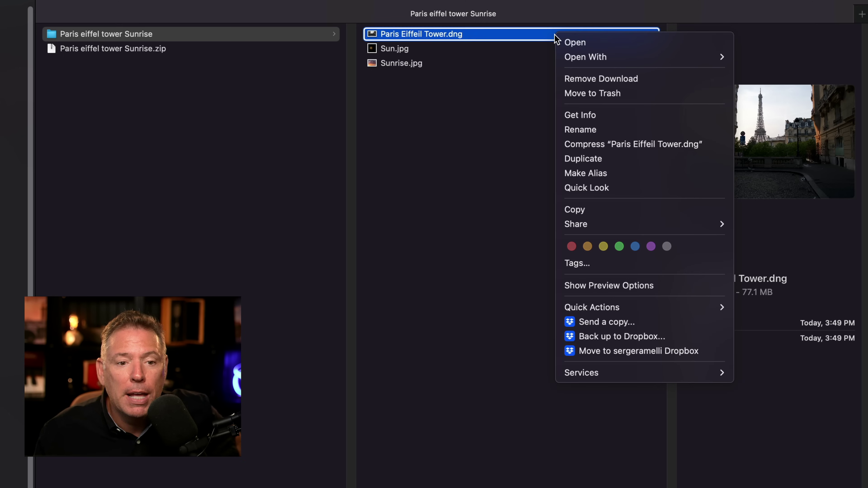
{"action": "mouse_move", "coordinate": [623, 58]}
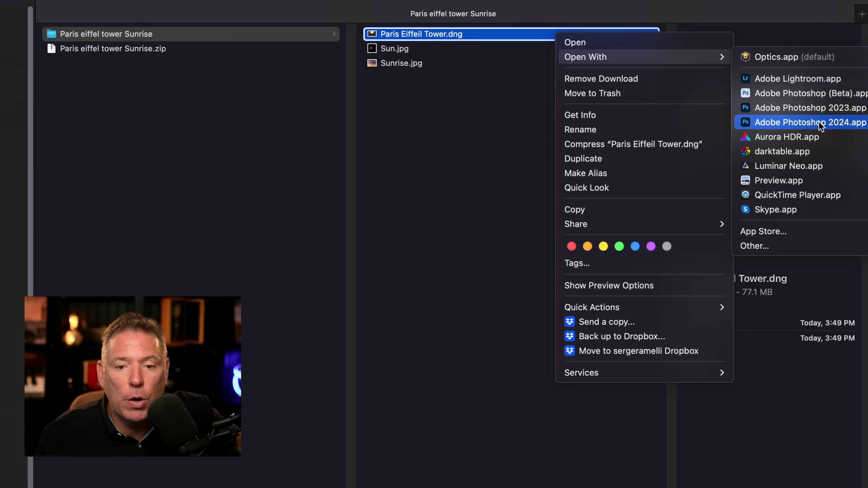
{"action": "left_click", "coordinate": [854, 123]}
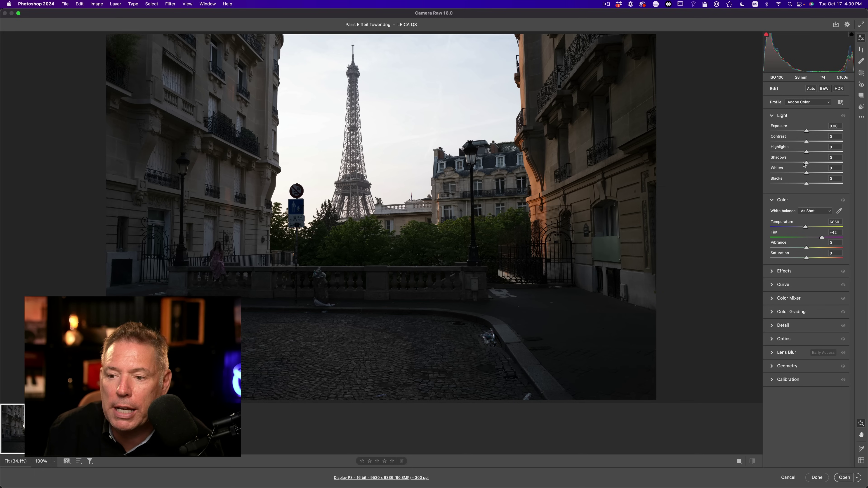
Step: Set Shadows to +100 and Highlights to -100, then confirm Layers Panel Options in Photoshop
{"action": "left_click_drag", "start_coordinate": [804, 164], "coordinate": [859, 164]}
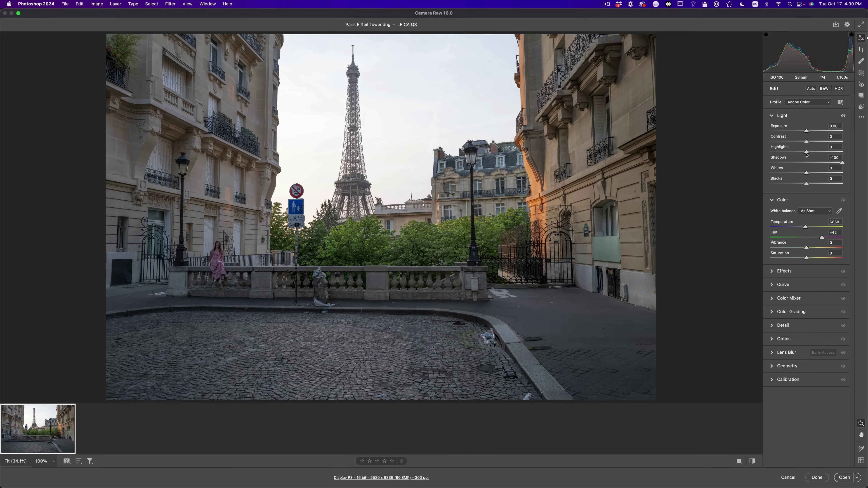
{"action": "left_click_drag", "start_coordinate": [805, 153], "coordinate": [736, 153]}
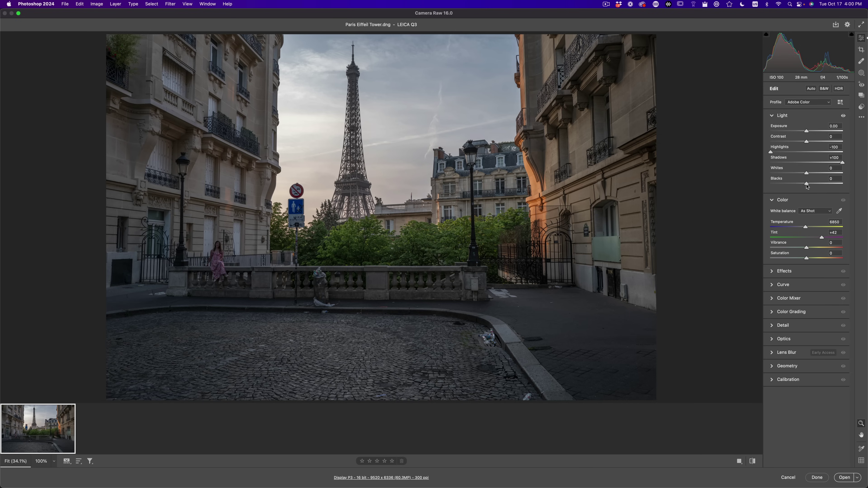
{"action": "key", "text": "alt"}
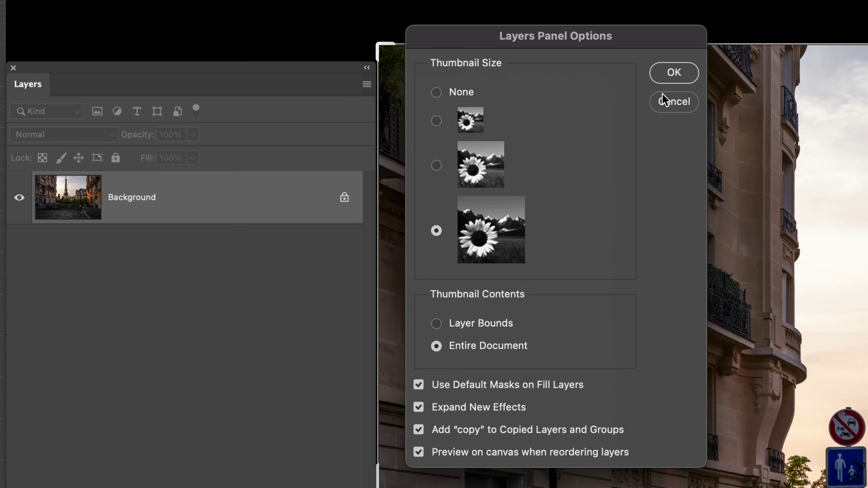
{"action": "left_click", "coordinate": [680, 73]}
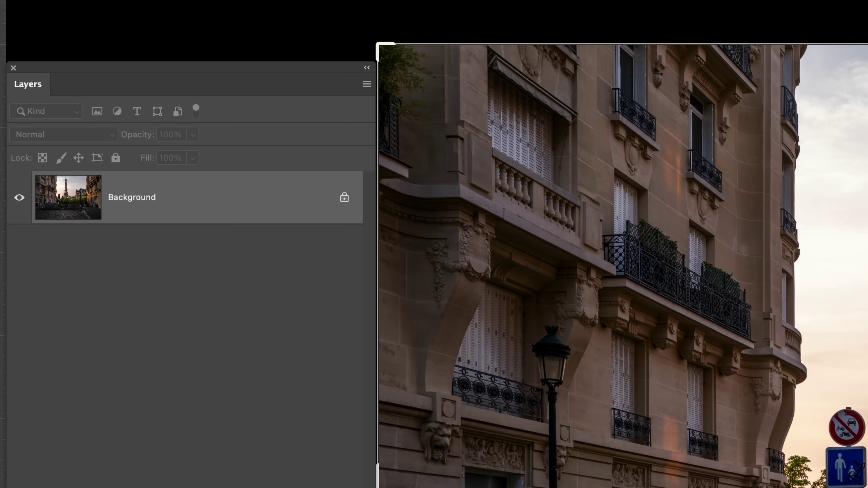
{"action": "left_click", "coordinate": [147, 0]}
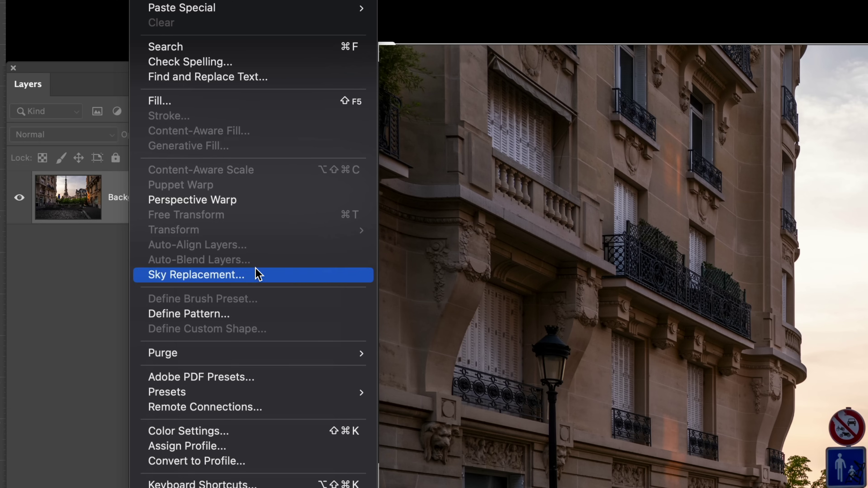
Step: In Color Mixer saturation, set Reds +26, Oranges +28 and Yellows +25
{"action": "left_click", "coordinate": [259, 274]}
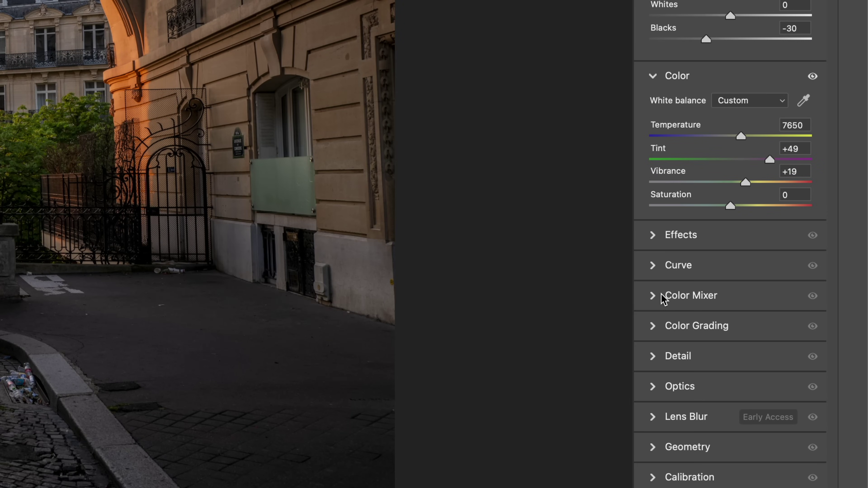
{"action": "left_click", "coordinate": [654, 296]}
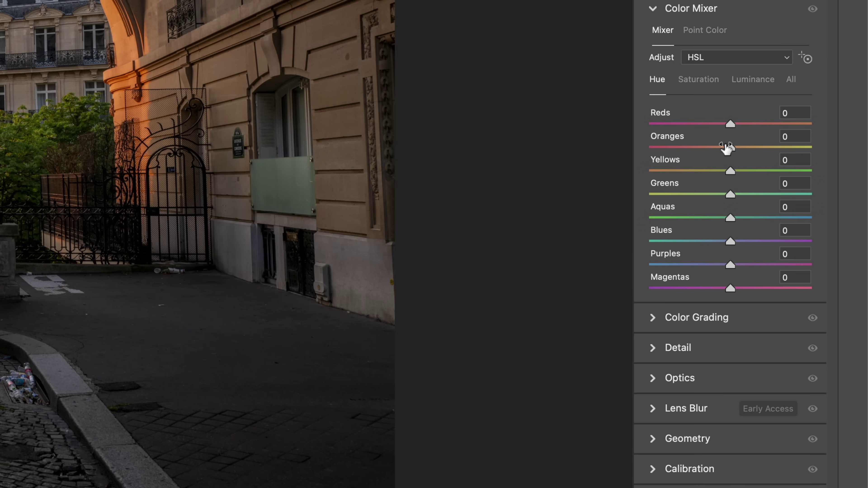
{"action": "left_click", "coordinate": [699, 81]}
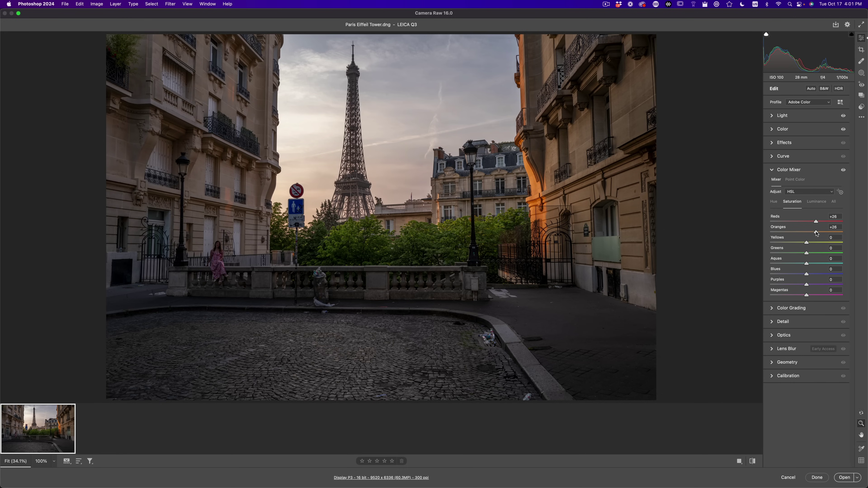
{"action": "left_click", "coordinate": [816, 243]}
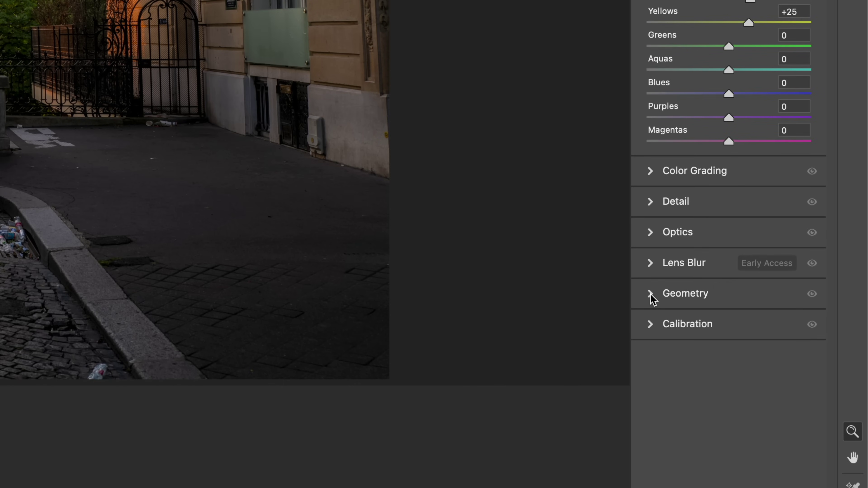
Step: Apply Upright Auto, set Contrast +40 and Whites +31, and send the photo to Photoshop
{"action": "left_click", "coordinate": [699, 322]}
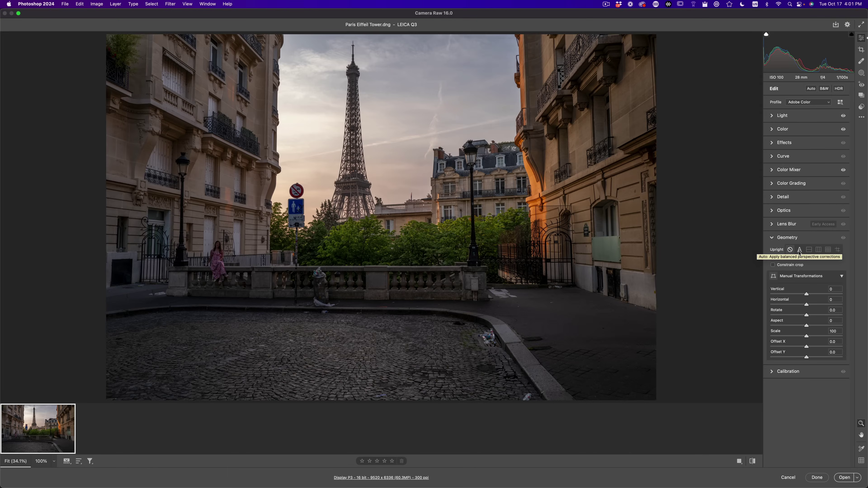
{"action": "left_click", "coordinate": [799, 250]}
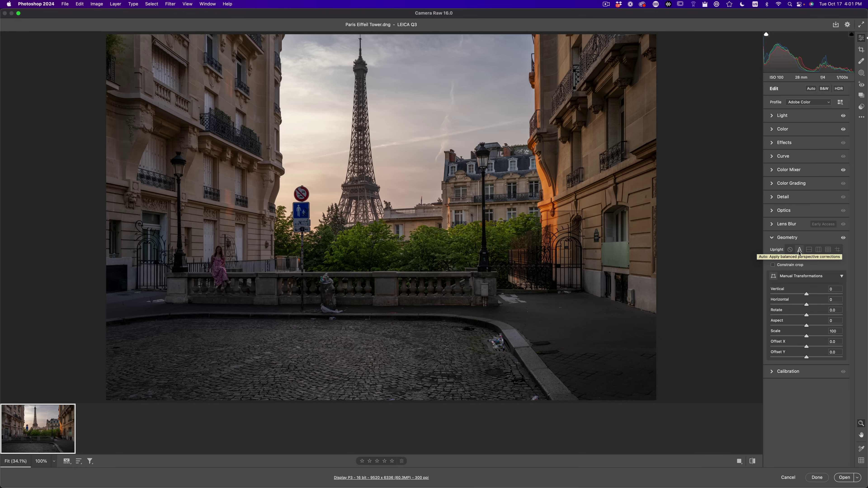
{"action": "left_click", "coordinate": [783, 115]}
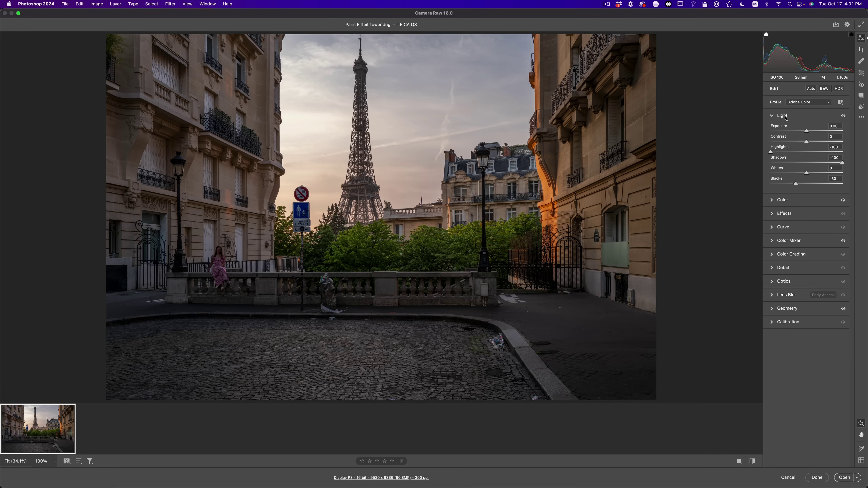
{"action": "left_click", "coordinate": [822, 142]}
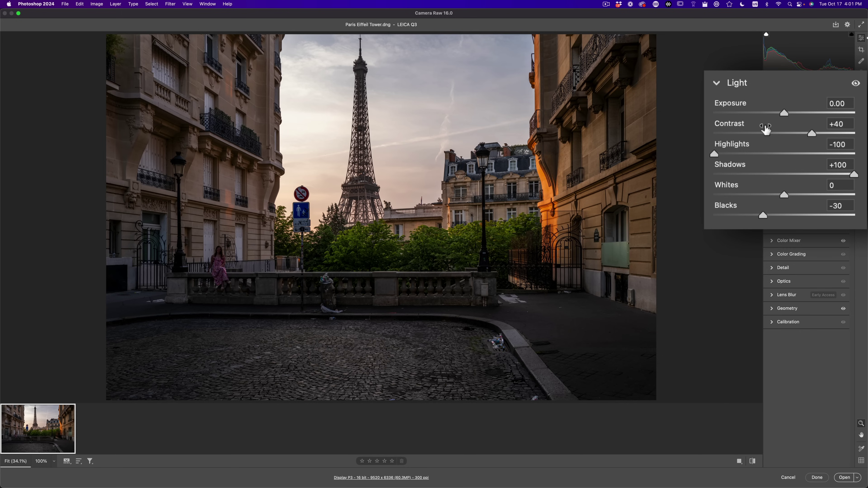
{"action": "left_click_drag", "start_coordinate": [783, 194], "coordinate": [820, 182]}
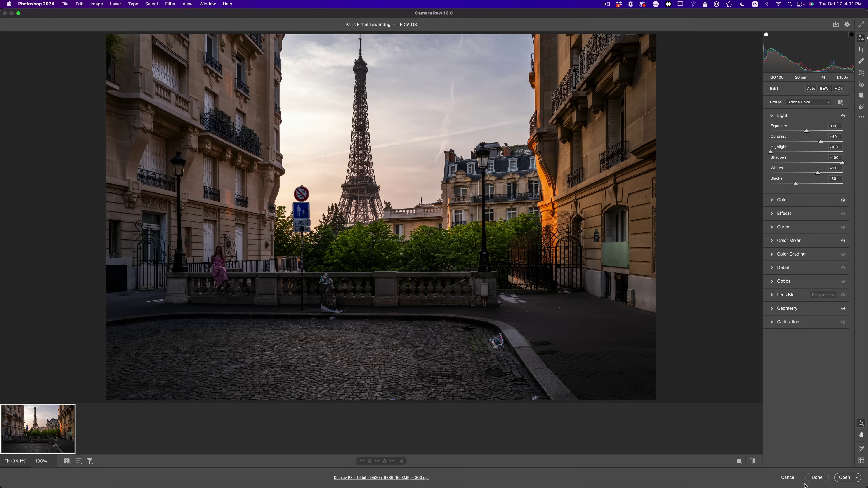
{"action": "left_click", "coordinate": [846, 479]}
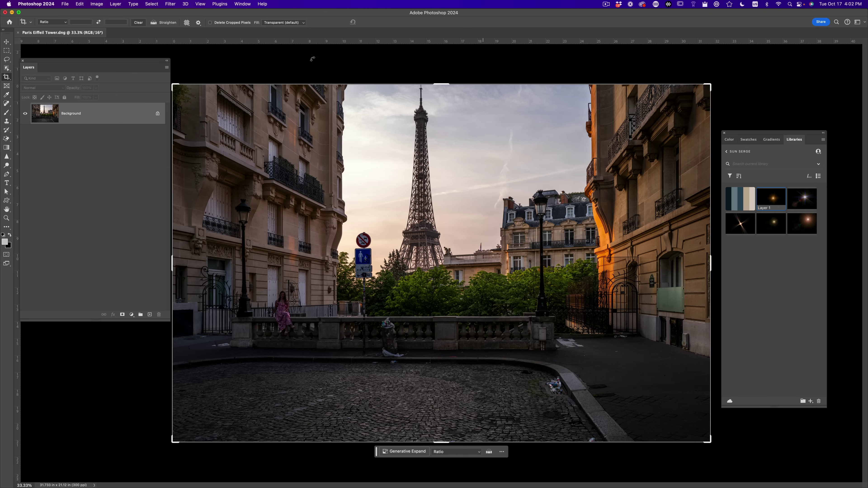
Step: Close the Libraries and Swatches panels, move the Layers panel aside, and switch to the Photography workspace
{"action": "left_click", "coordinate": [724, 132]}
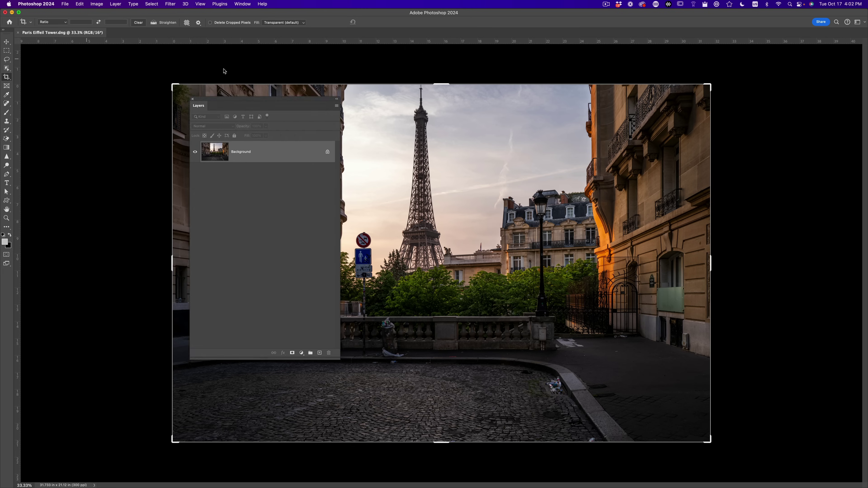
{"action": "left_click_drag", "start_coordinate": [219, 100], "coordinate": [37, 84]}
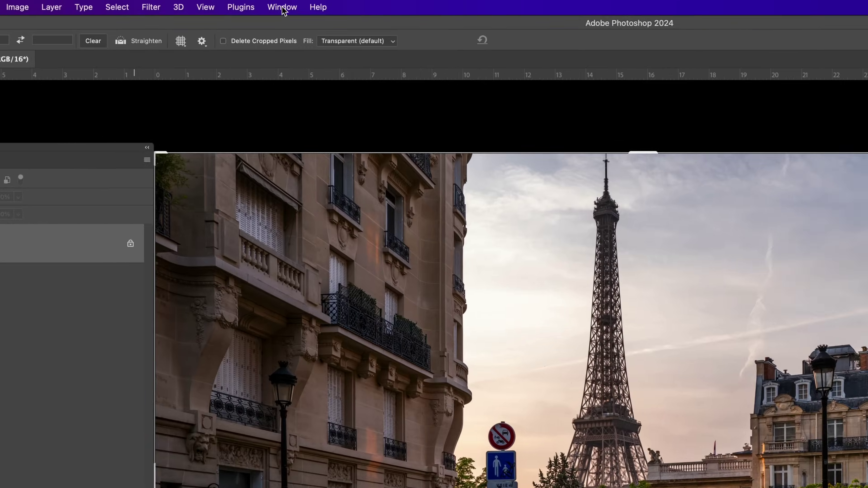
{"action": "left_click", "coordinate": [283, 8]}
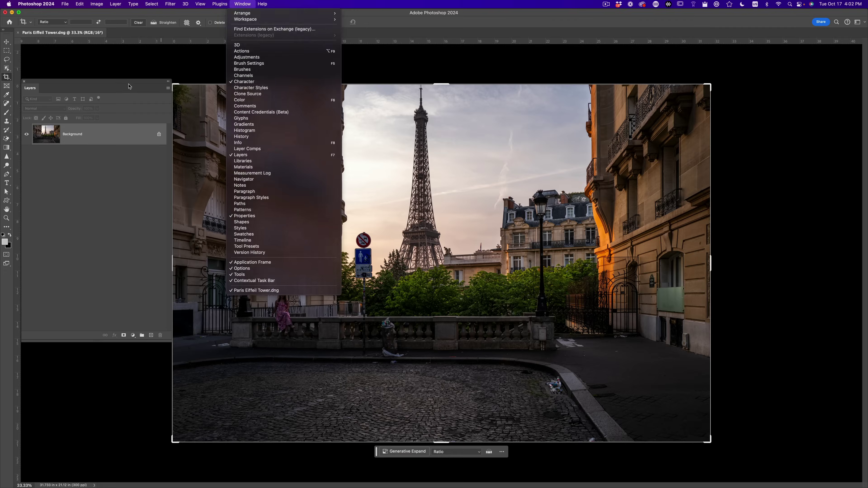
{"action": "left_click", "coordinate": [129, 86]}
{"action": "left_click", "coordinate": [243, 4]}
{"action": "mouse_move", "coordinate": [249, 14]}
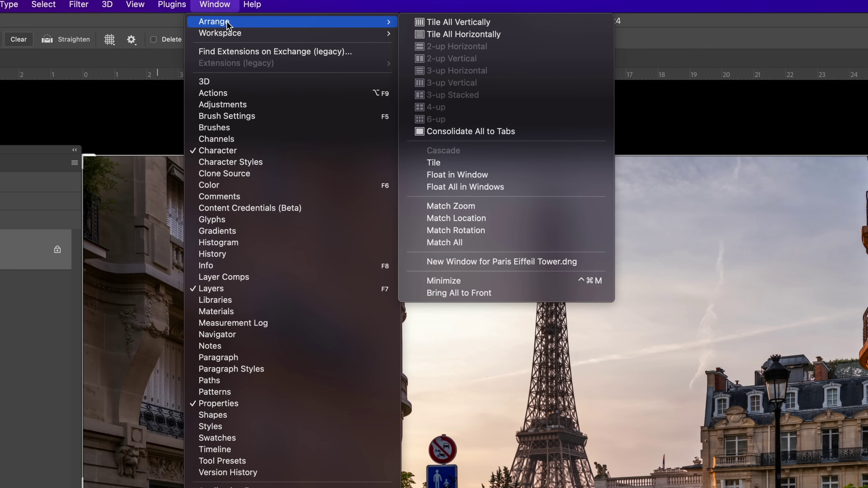
{"action": "mouse_move", "coordinate": [227, 33]}
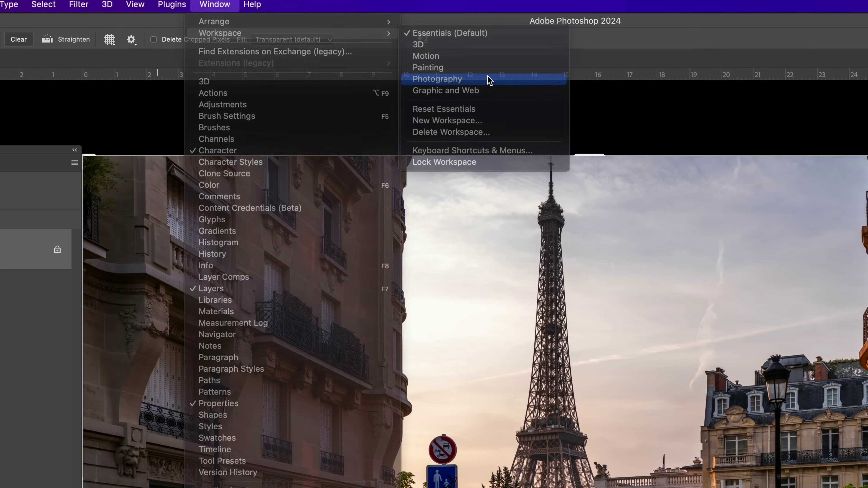
{"action": "left_click", "coordinate": [489, 80]}
Step: Reopen the Layers panel, return to the Essentials (Default) workspace, and reposition the floating Layers panel
{"action": "left_click", "coordinate": [222, 7]}
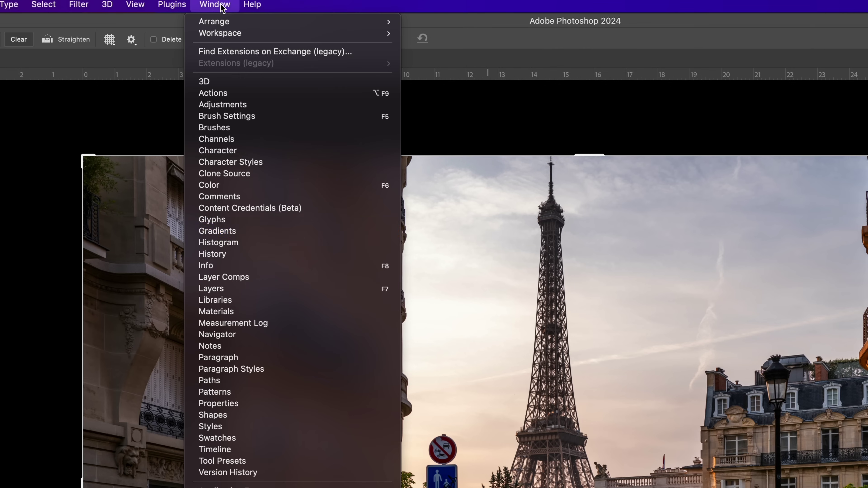
{"action": "left_click", "coordinate": [242, 288]}
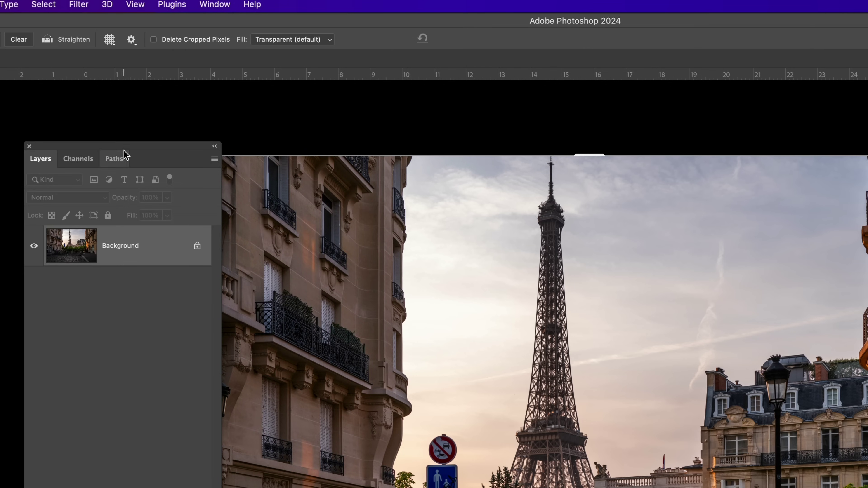
{"action": "left_click", "coordinate": [30, 146]}
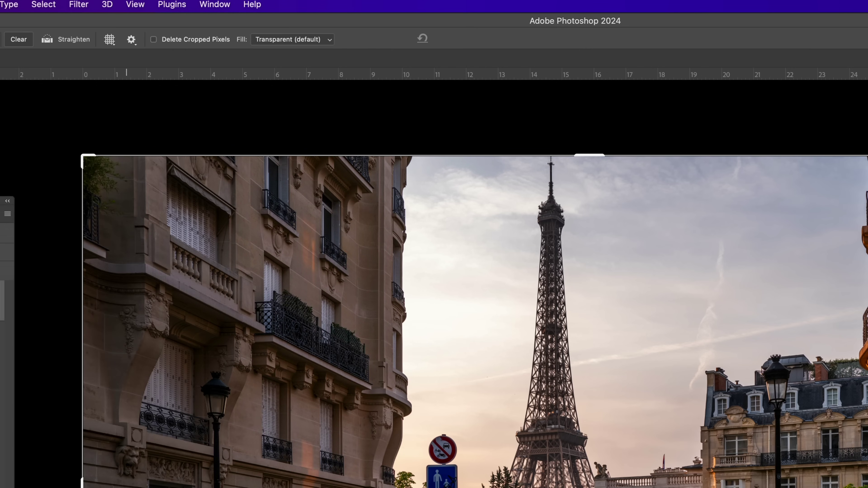
{"action": "left_click", "coordinate": [203, 6]}
{"action": "mouse_move", "coordinate": [246, 35]}
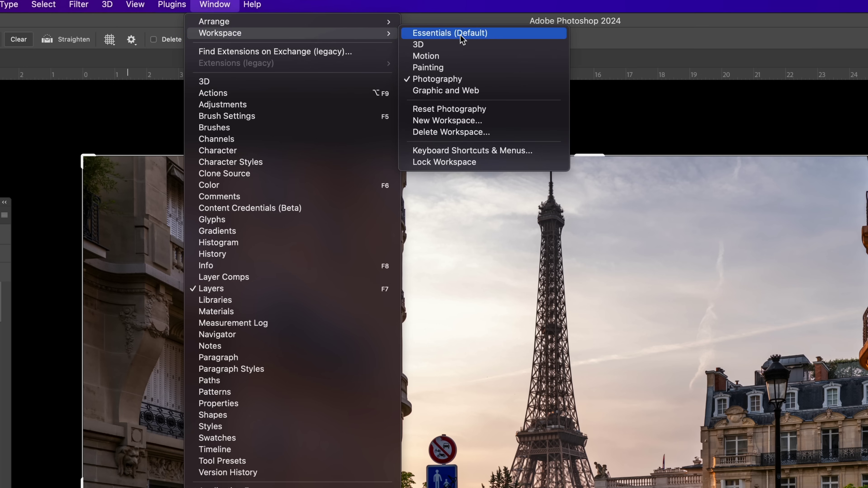
{"action": "left_click", "coordinate": [472, 35]}
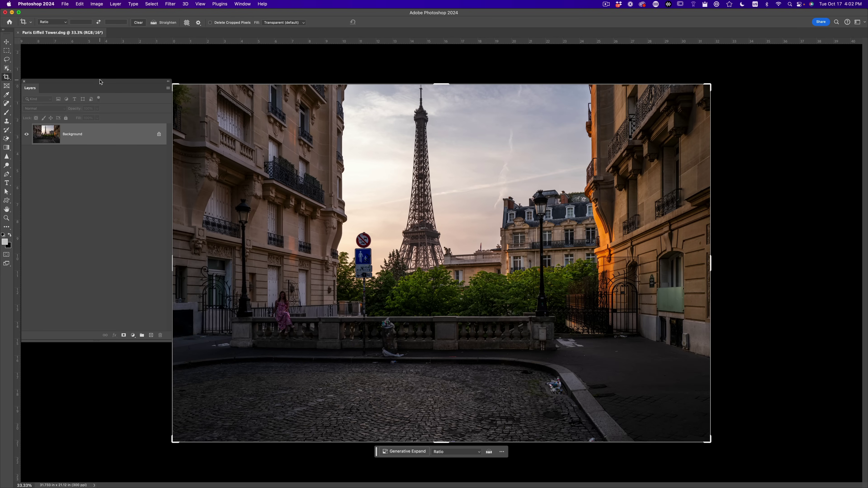
{"action": "mouse_move", "coordinate": [100, 82]}
{"action": "left_mouse_down"}
{"action": "mouse_move", "coordinate": [150, 88]}
{"action": "mouse_move", "coordinate": [99, 109]}
{"action": "mouse_move", "coordinate": [97, 96]}
{"action": "left_mouse_up"}
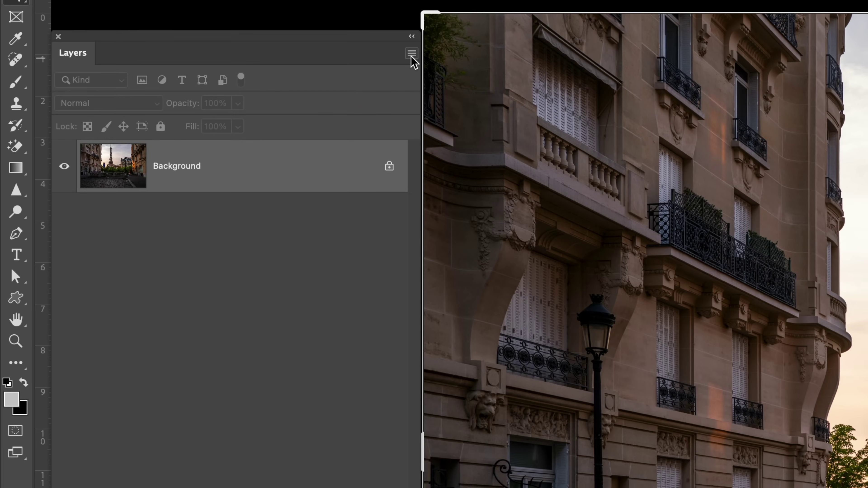
Step: Confirm Layers Panel Options with the largest thumbnail size and Entire Document contents
{"action": "left_click", "coordinate": [167, 101]}
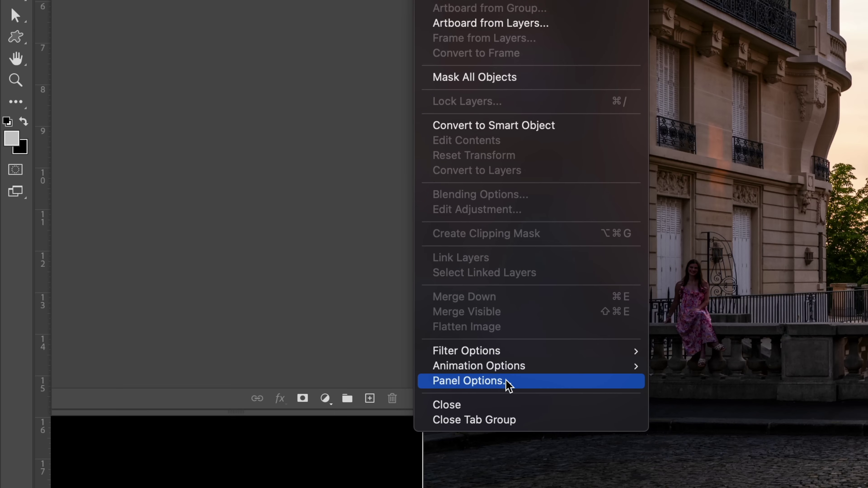
{"action": "left_click", "coordinate": [507, 381]}
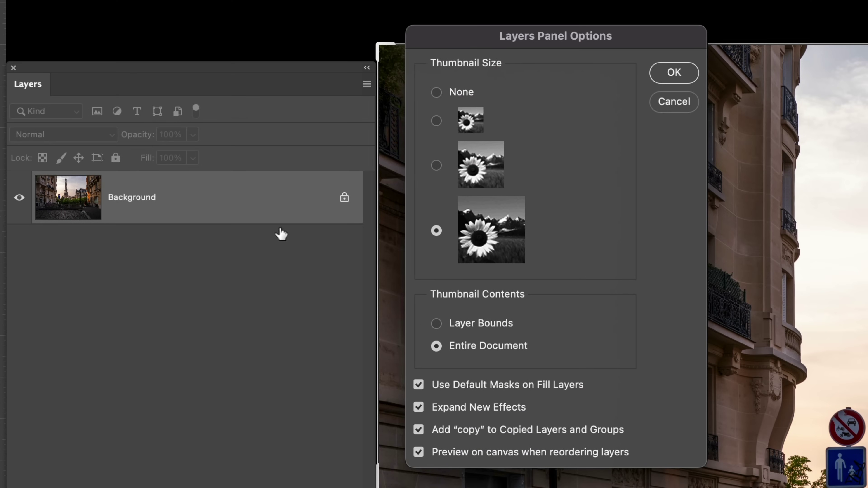
{"action": "left_click", "coordinate": [681, 73]}
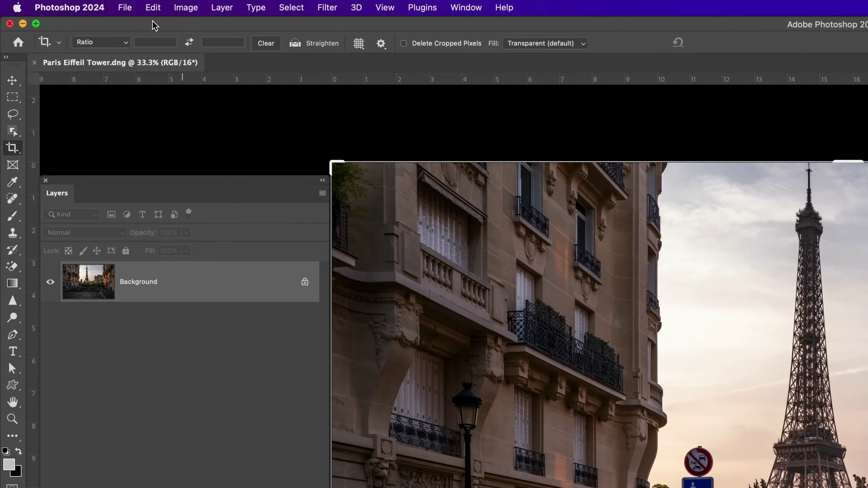
Step: Start Edit > Sky Replacement and scroll the sky preset library toward the Florida Skies folder
{"action": "left_click", "coordinate": [80, 3]}
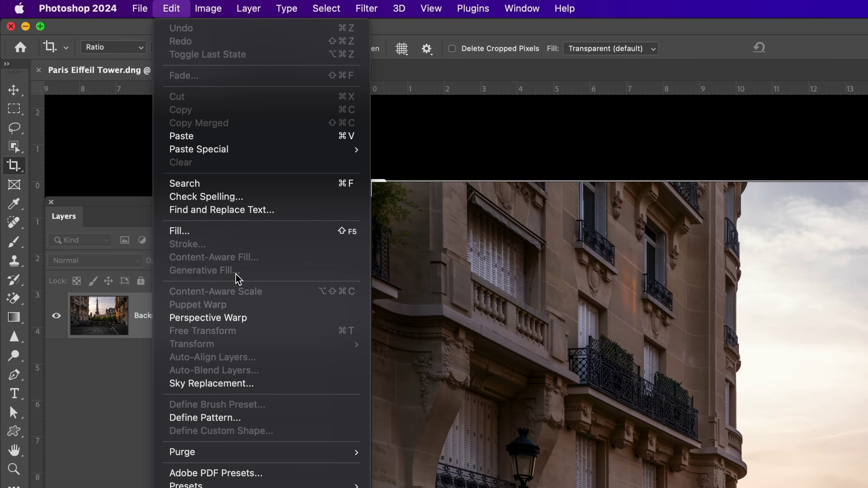
{"action": "left_click", "coordinate": [266, 383]}
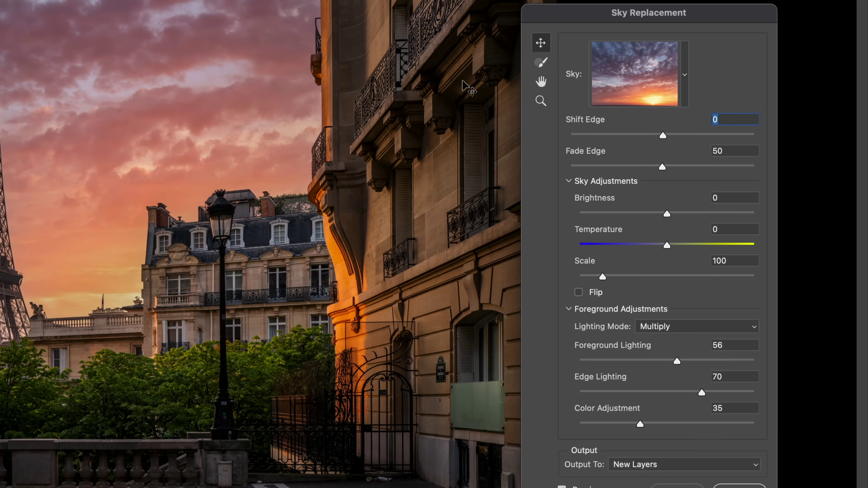
{"action": "left_click", "coordinate": [747, 136]}
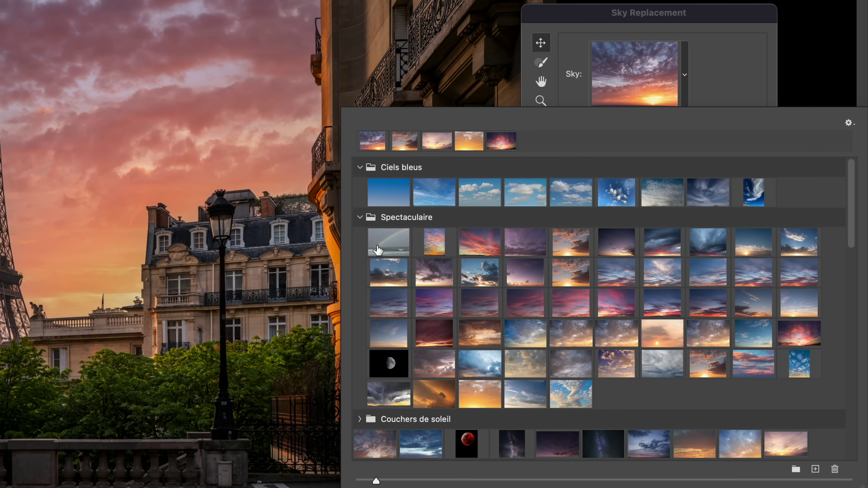
{"action": "scroll", "coordinate": [856, 343], "scroll_direction": "down", "scroll_amount": 15}
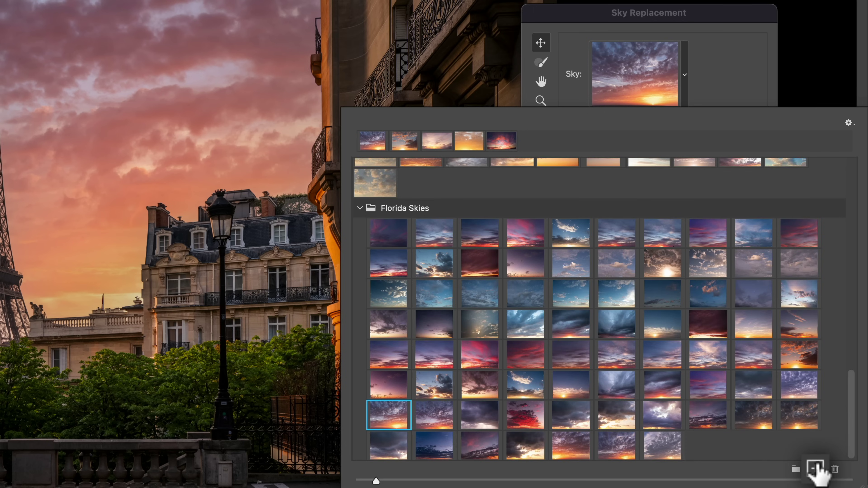
Step: Add Sunrise.jpg from the Paris eiffel tower Sunrise folder to the sky presets
{"action": "left_click", "coordinate": [815, 468]}
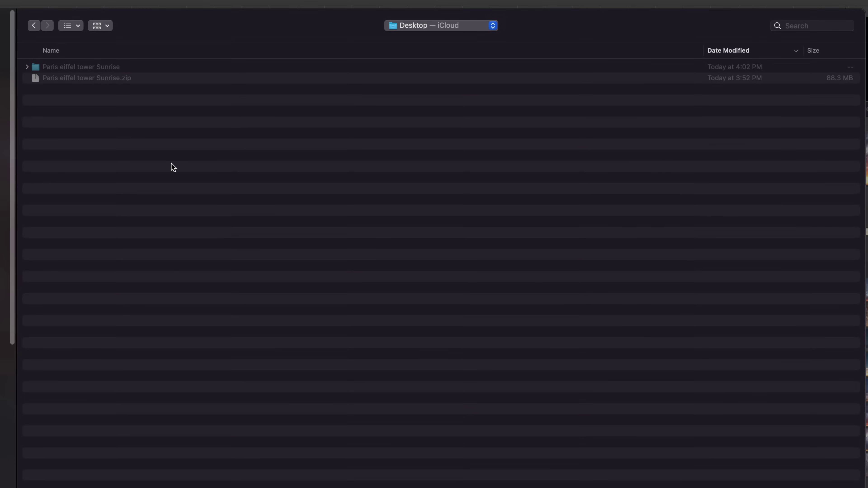
{"action": "left_click", "coordinate": [27, 67]}
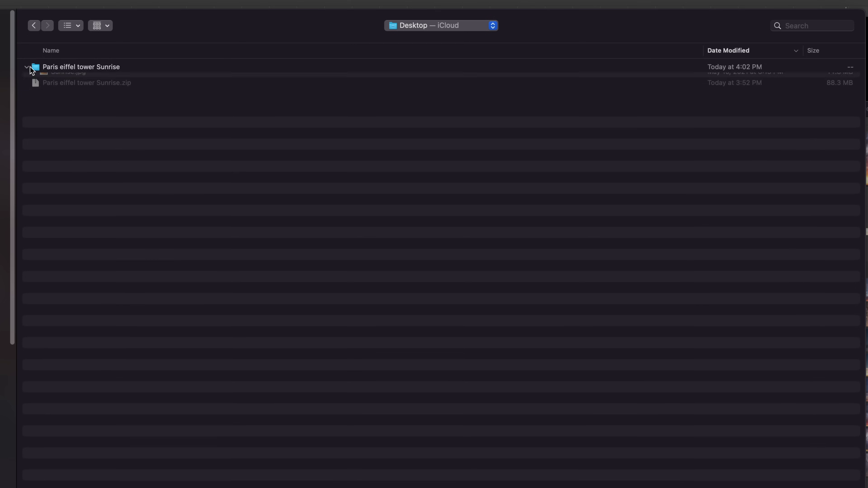
{"action": "left_click", "coordinate": [65, 102]}
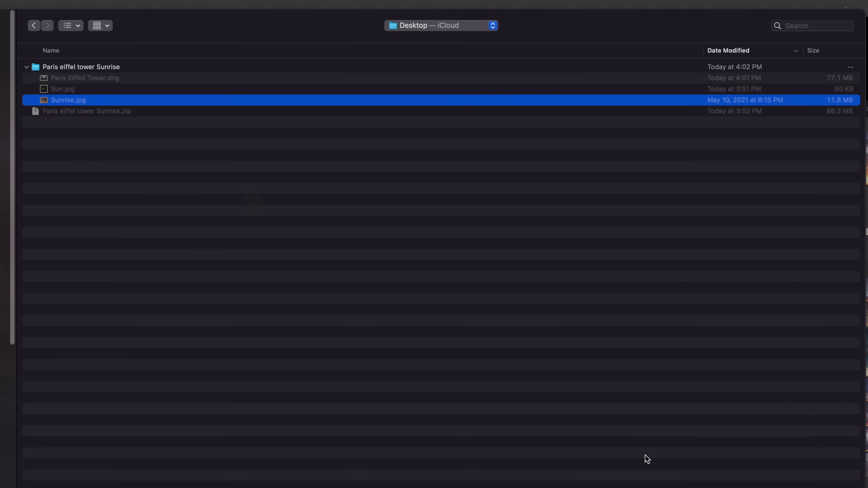
{"action": "left_click", "coordinate": [756, 424]}
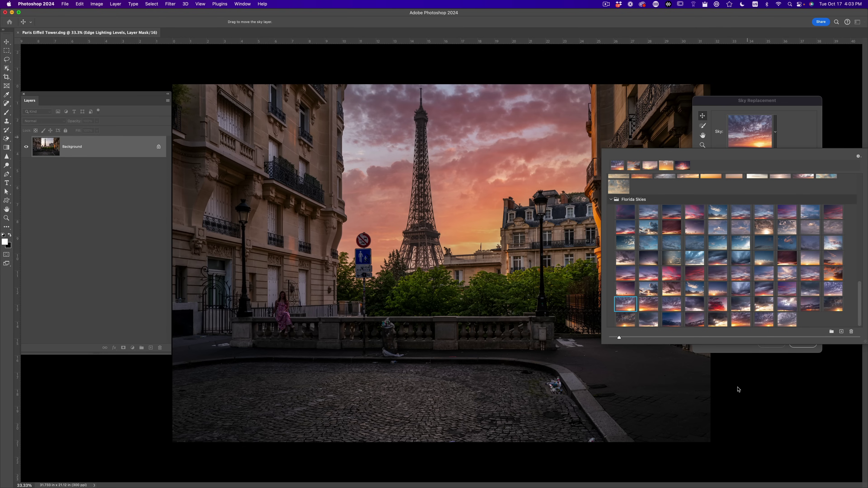
Step: Apply the flipped Sunrise sky, creating a Sky Replacement Group above the Background layer
{"action": "left_click", "coordinate": [751, 136]}
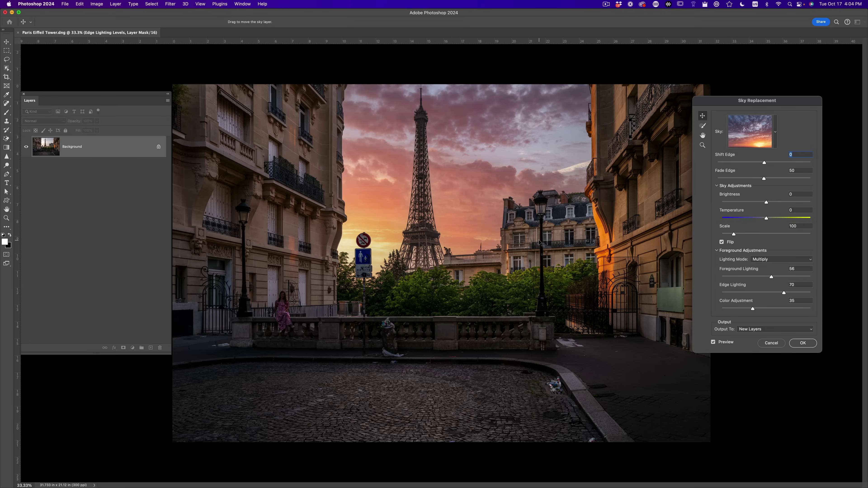
{"action": "left_click", "coordinate": [803, 342]}
{"action": "key", "text": "c"}
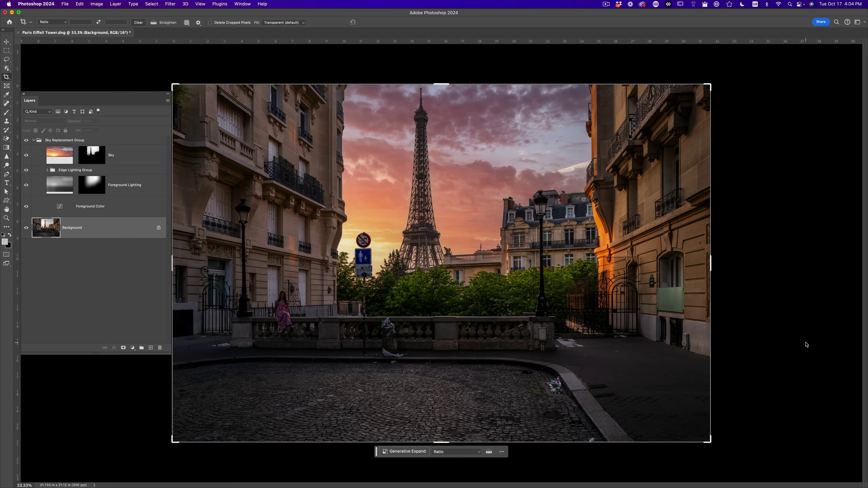
Step: Zoom in and pan around the street scene to inspect the tower, lighting and trash can
{"action": "left_click", "coordinate": [6, 41]}
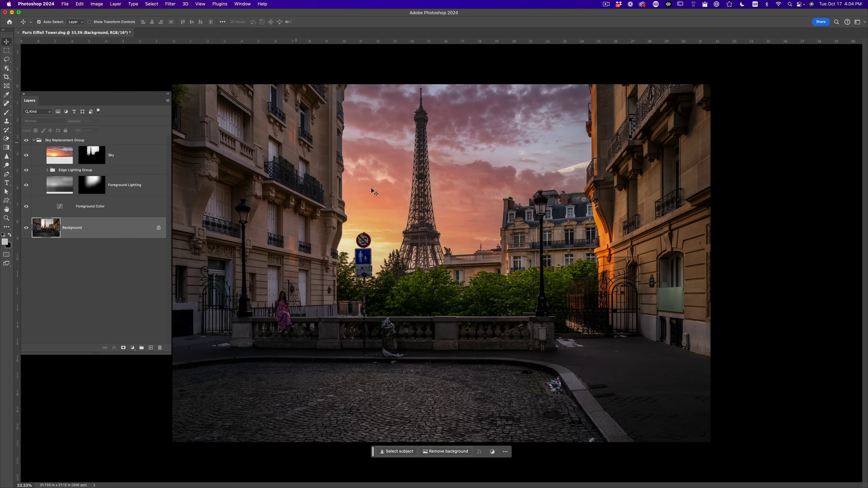
{"action": "key", "text": "z"}
{"action": "left_click", "coordinate": [400, 321]}
{"action": "left_click_drag", "start_coordinate": [408, 343], "coordinate": [586, 294]}
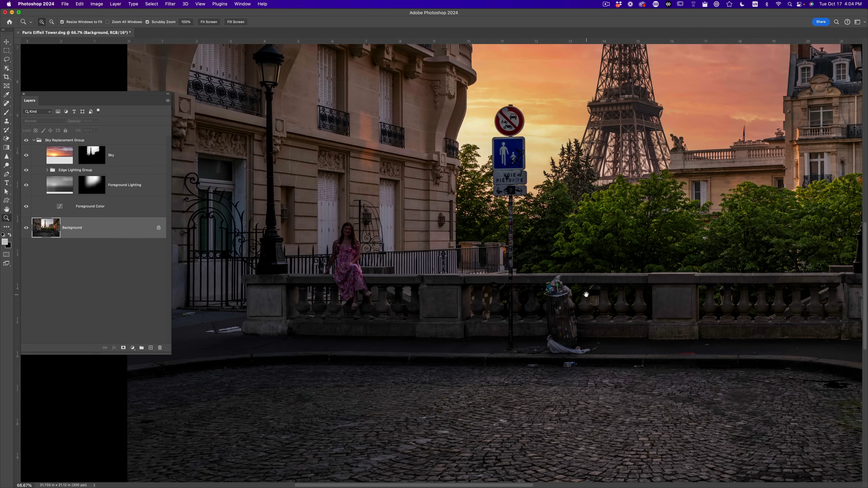
{"action": "left_click_drag", "start_coordinate": [608, 228], "coordinate": [376, 285]}
{"action": "left_click_drag", "start_coordinate": [699, 246], "coordinate": [812, 208]}
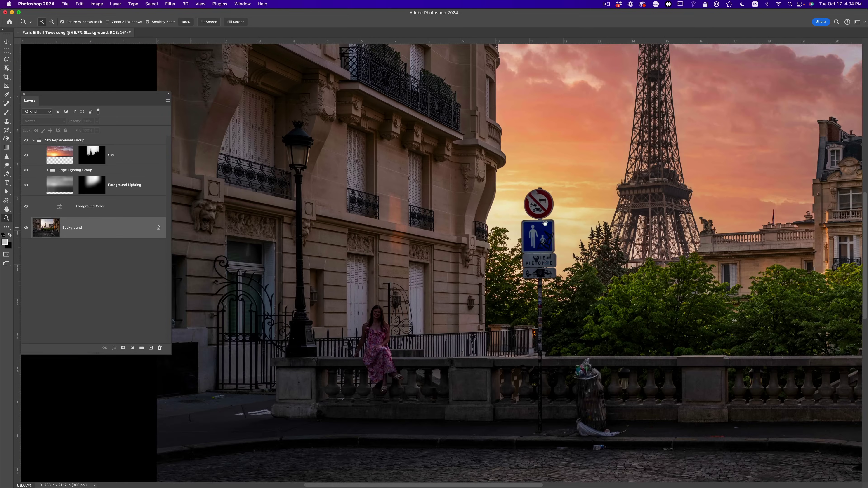
{"action": "key", "text": "super+minus"}
{"action": "key", "text": "super+minus"}
{"action": "left_click", "coordinate": [391, 323]}
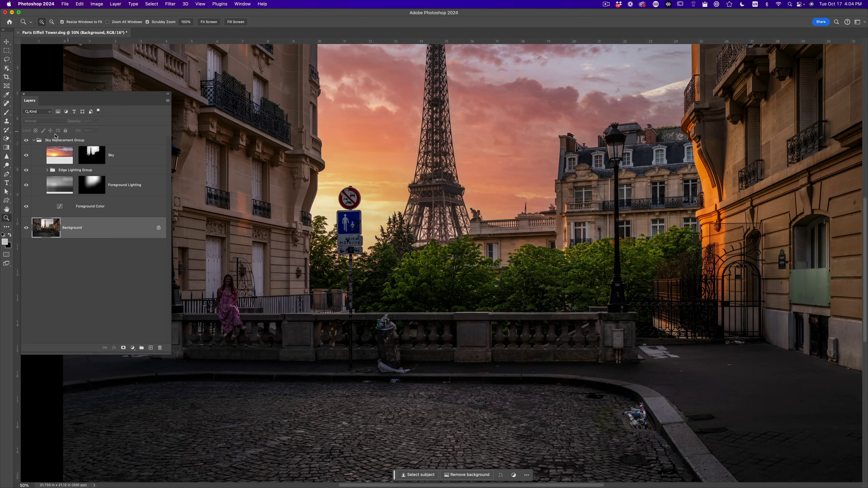
Step: Collapse and select the Sky Replacement Group with Background, then merge them
{"action": "left_click", "coordinate": [110, 140]}
{"action": "left_click", "coordinate": [34, 140]}
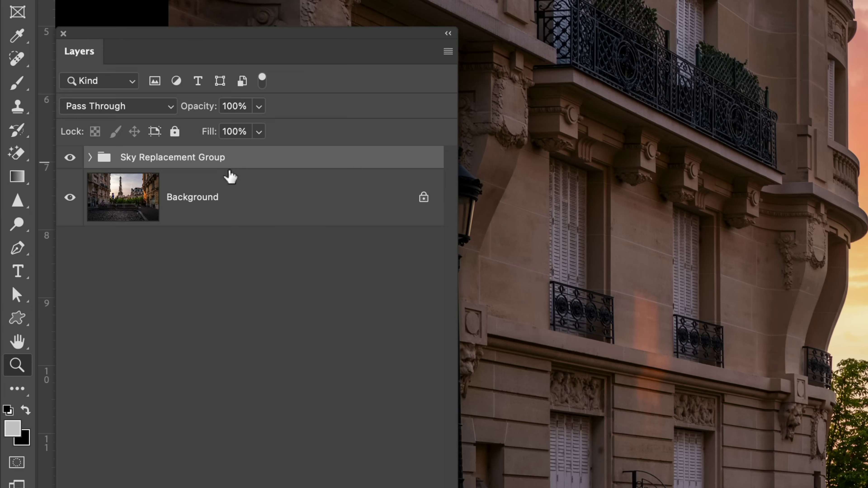
{"action": "left_click", "coordinate": [302, 218], "text": "shift"}
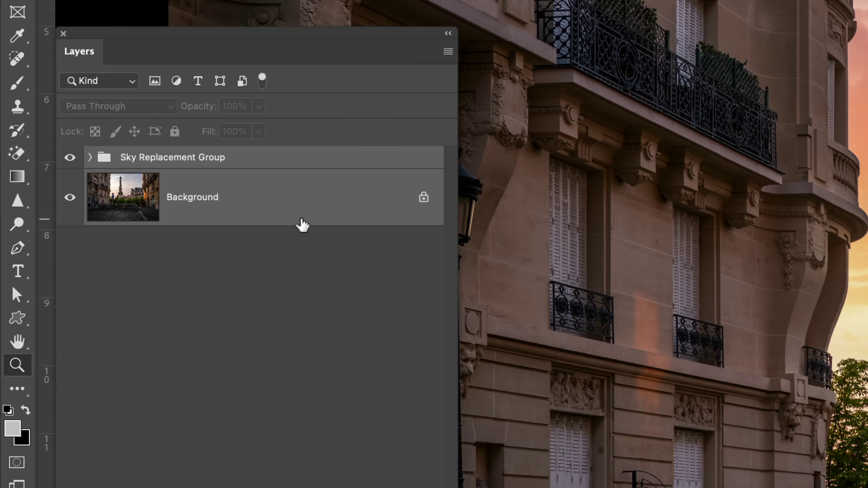
{"action": "right_click", "coordinate": [303, 205]}
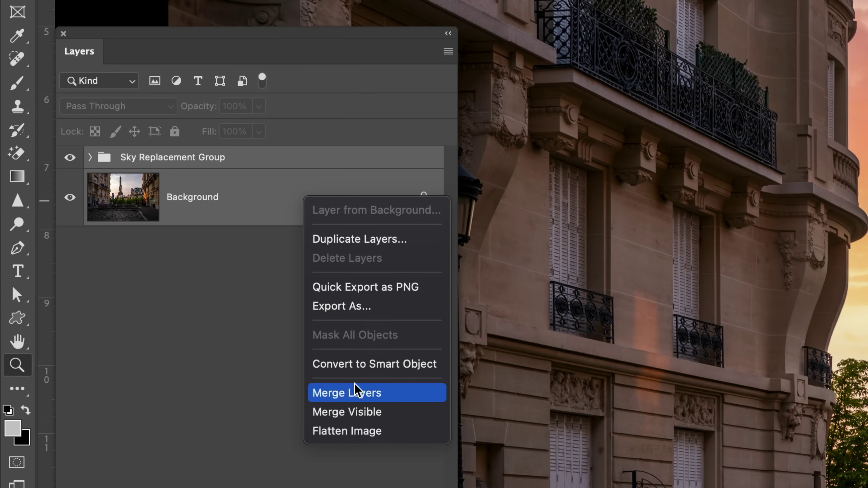
{"action": "left_click", "coordinate": [402, 400]}
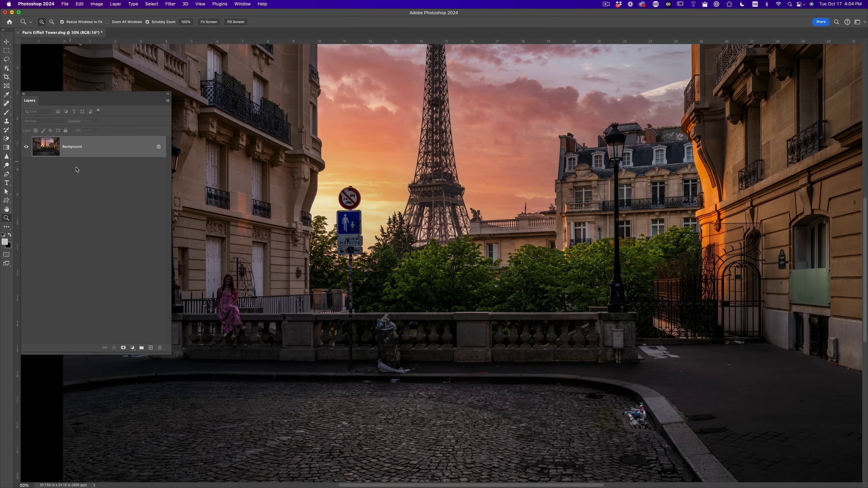
Step: Lasso the trash bin, three litter piles and the signpost into one selection at 50% zoom
{"action": "key", "text": "super+minus"}
{"action": "key", "text": "super+minus"}
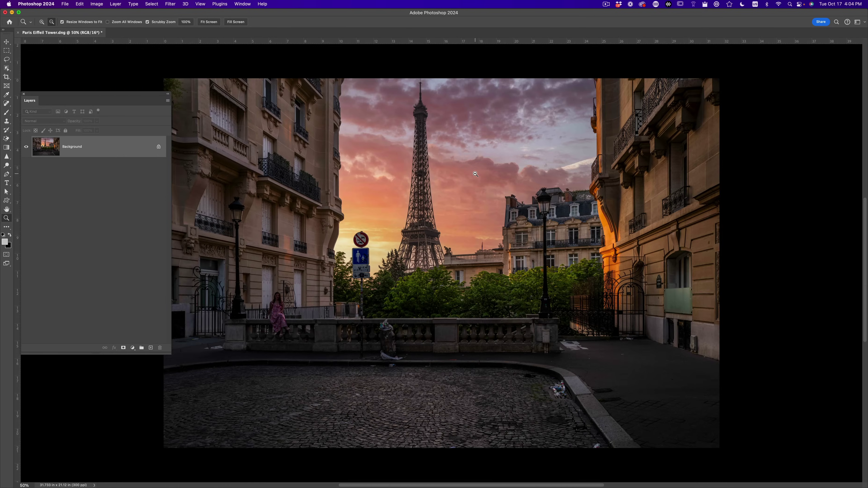
{"action": "key", "text": "super+plus"}
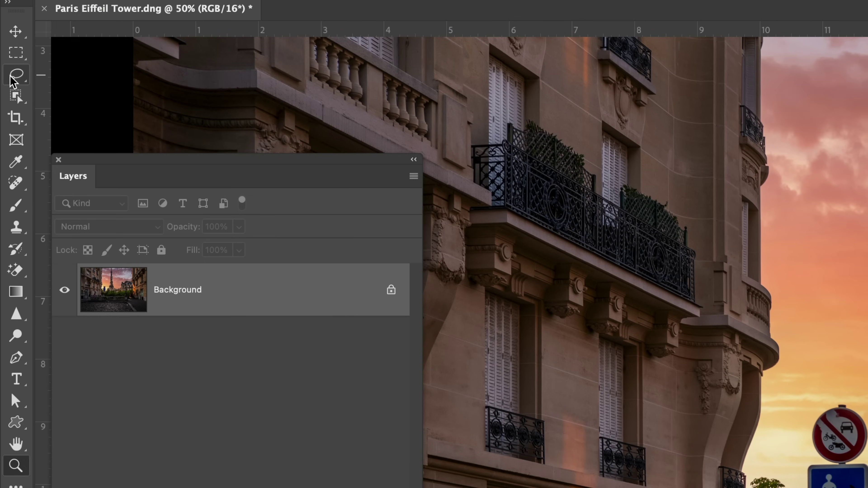
{"action": "left_click", "coordinate": [16, 75]}
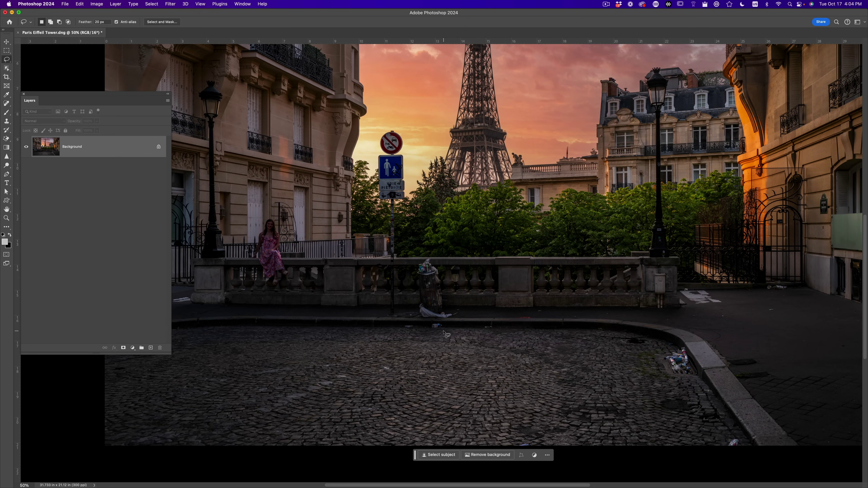
{"action": "mouse_move", "coordinate": [442, 332]}
{"action": "left_mouse_down"}
{"action": "mouse_move", "coordinate": [460, 311]}
{"action": "mouse_move", "coordinate": [448, 304]}
{"action": "mouse_move", "coordinate": [434, 255]}
{"action": "mouse_move", "coordinate": [411, 260]}
{"action": "mouse_move", "coordinate": [402, 273]}
{"action": "mouse_move", "coordinate": [407, 294]}
{"action": "mouse_move", "coordinate": [422, 326]}
{"action": "mouse_move", "coordinate": [442, 334]}
{"action": "left_mouse_up"}
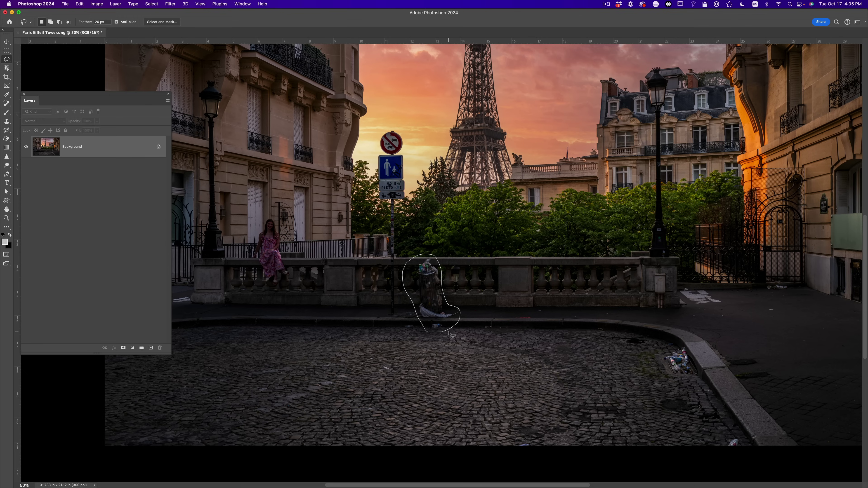
{"action": "mouse_move", "coordinate": [697, 377]}
{"action": "left_mouse_down"}
{"action": "mouse_move", "coordinate": [687, 346]}
{"action": "mouse_move", "coordinate": [665, 345]}
{"action": "mouse_move", "coordinate": [664, 371]}
{"action": "mouse_move", "coordinate": [673, 383]}
{"action": "mouse_move", "coordinate": [696, 375]}
{"action": "left_mouse_up"}
{"action": "mouse_move", "coordinate": [734, 434]}
{"action": "left_mouse_down"}
{"action": "mouse_move", "coordinate": [722, 448]}
{"action": "mouse_move", "coordinate": [742, 451]}
{"action": "mouse_move", "coordinate": [735, 434]}
{"action": "left_mouse_up"}
{"action": "mouse_move", "coordinate": [793, 289]}
{"action": "left_mouse_down"}
{"action": "mouse_move", "coordinate": [764, 288]}
{"action": "mouse_move", "coordinate": [793, 291]}
{"action": "left_mouse_up"}
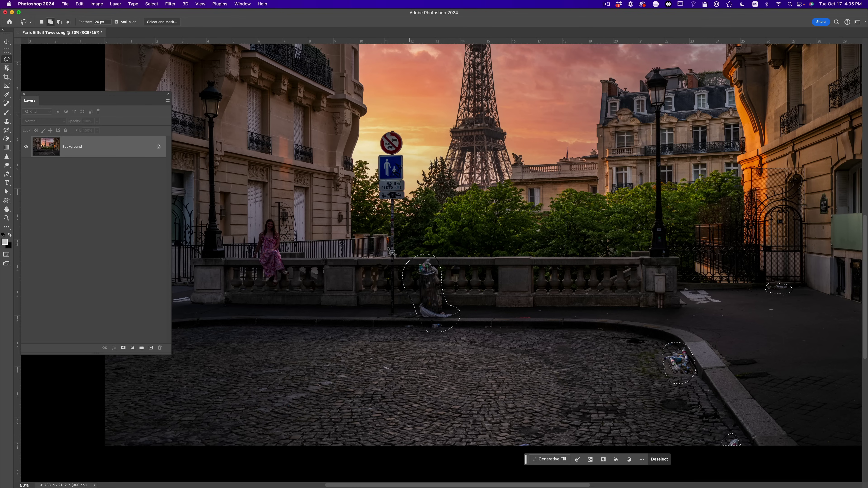
{"action": "mouse_move", "coordinate": [395, 316]}
{"action": "left_mouse_down"}
{"action": "mouse_move", "coordinate": [396, 203]}
{"action": "mouse_move", "coordinate": [409, 189]}
{"action": "mouse_move", "coordinate": [427, 192]}
{"action": "mouse_move", "coordinate": [410, 171]}
{"action": "mouse_move", "coordinate": [398, 122]}
{"action": "mouse_move", "coordinate": [372, 133]}
{"action": "mouse_move", "coordinate": [369, 159]}
{"action": "mouse_move", "coordinate": [386, 246]}
{"action": "mouse_move", "coordinate": [376, 316]}
{"action": "mouse_move", "coordinate": [395, 316]}
{"action": "left_mouse_up"}
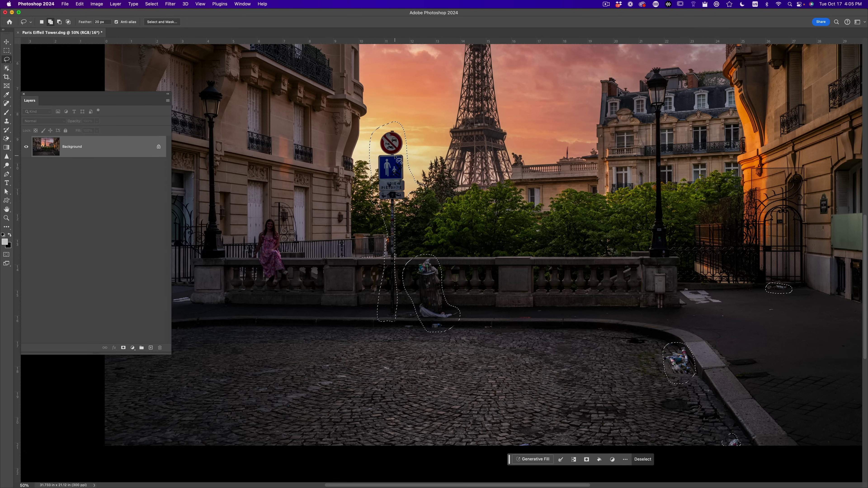
Step: Subtract a small area near the sign from the lasso selection
{"action": "key", "text": "shift"}
{"action": "key", "text": "alt"}
{"action": "mouse_move", "coordinate": [420, 170]}
{"action": "left_mouse_down"}
{"action": "mouse_move", "coordinate": [419, 210]}
{"action": "mouse_move", "coordinate": [444, 174]}
{"action": "mouse_move", "coordinate": [421, 173]}
{"action": "left_mouse_up"}
{"action": "scroll", "coordinate": [347, 178], "scroll_direction": "down", "scroll_amount": 2}
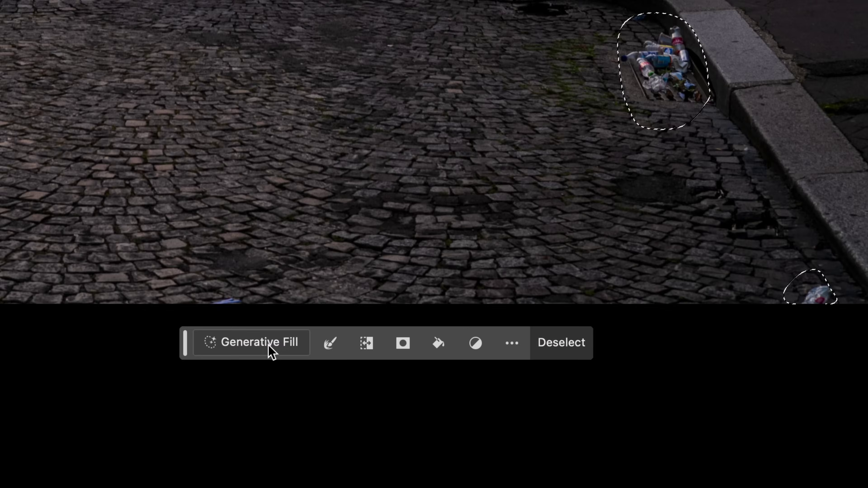
Step: Run Generative Fill with an empty prompt and keep variation 1 of 3
{"action": "left_click", "coordinate": [527, 428]}
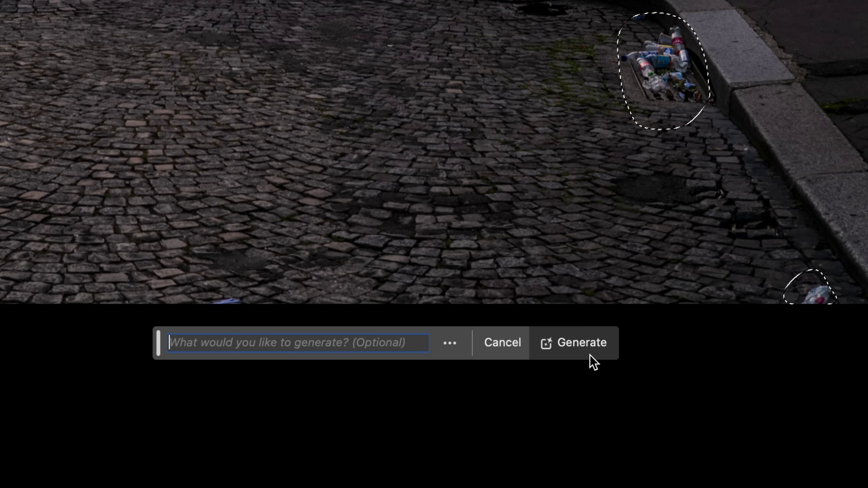
{"action": "left_click", "coordinate": [583, 344]}
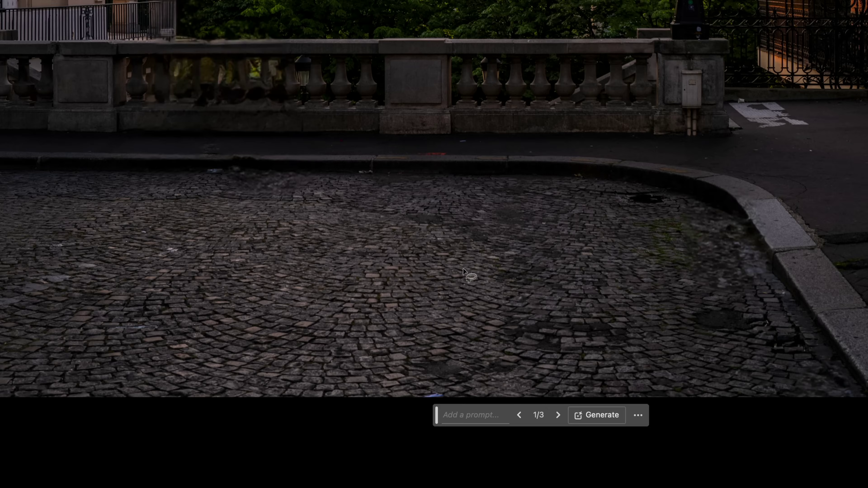
{"action": "left_click", "coordinate": [558, 415]}
{"action": "left_click", "coordinate": [559, 415]}
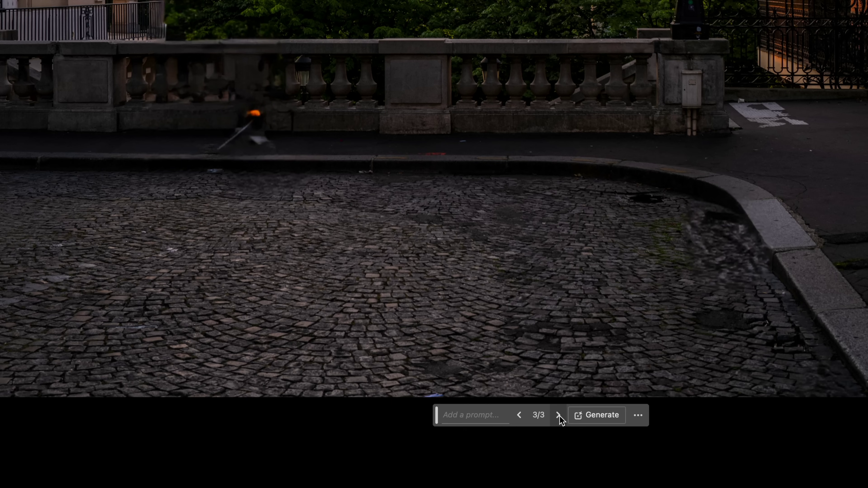
{"action": "left_click", "coordinate": [519, 415]}
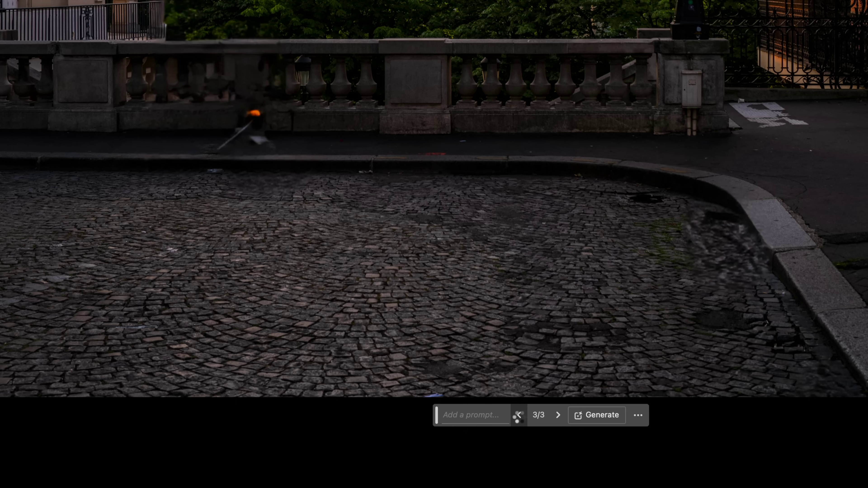
{"action": "left_click", "coordinate": [519, 414]}
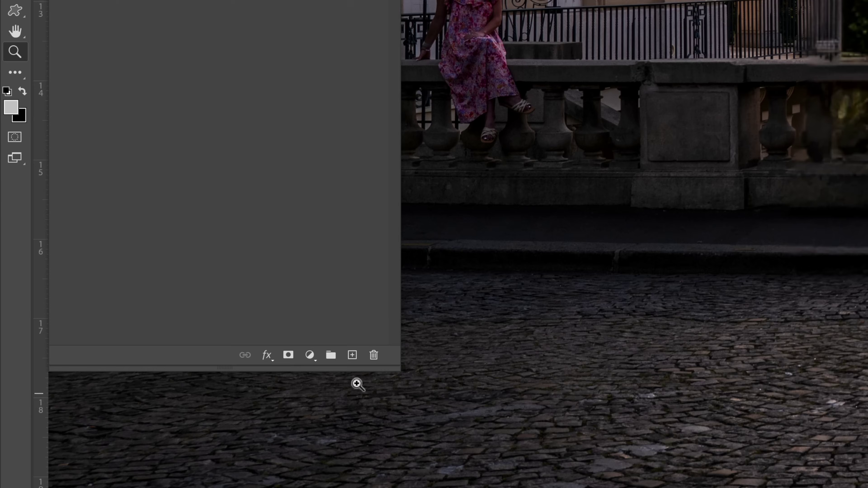
Step: On a new layer, clone intact balusters with a 351 px Clone Stamp over the damaged railing
{"action": "left_click", "coordinate": [353, 356]}
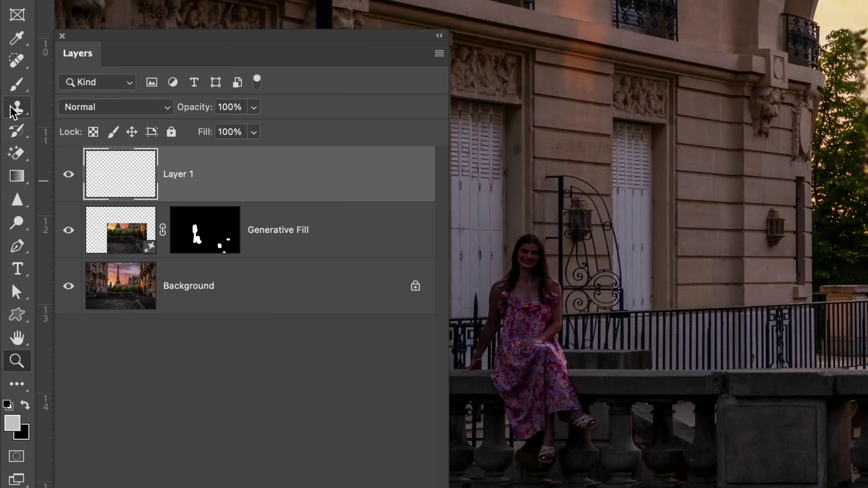
{"action": "key", "text": "s"}
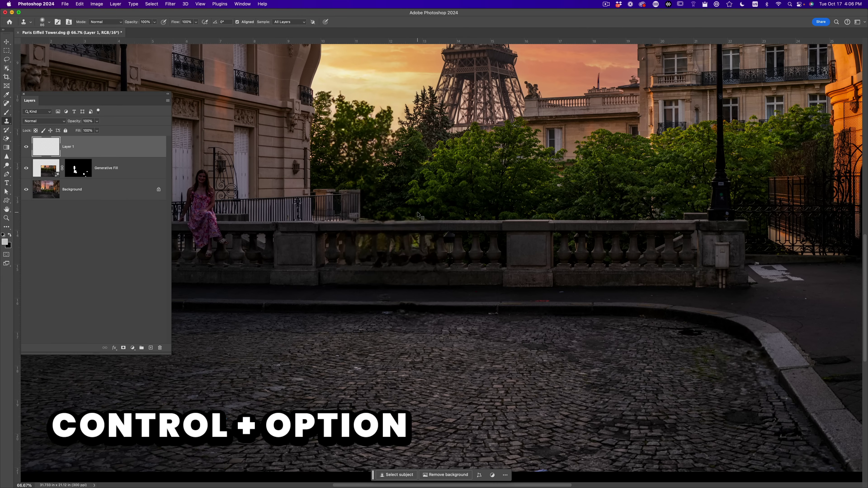
{"action": "mouse_move", "coordinate": [442, 197]}
{"action": "left_mouse_down"}
{"action": "mouse_move", "coordinate": [531, 203]}
{"action": "mouse_move", "coordinate": [491, 207]}
{"action": "left_mouse_up"}
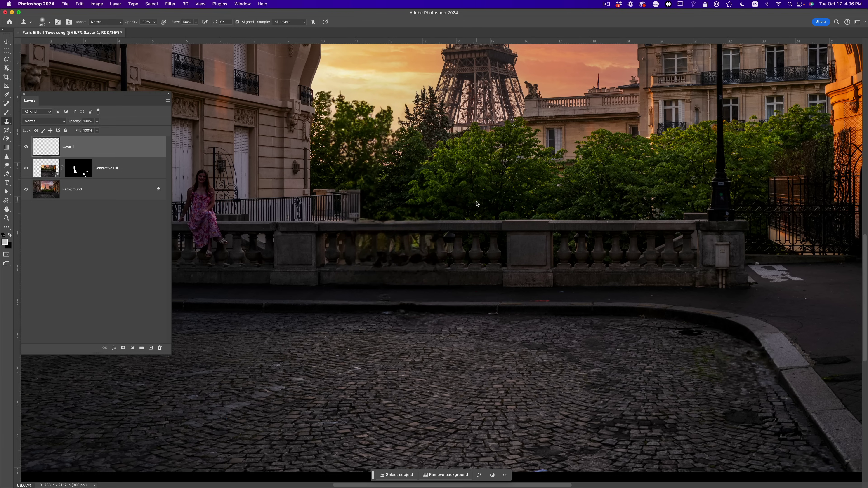
{"action": "left_click", "coordinate": [617, 222], "text": "alt"}
{"action": "mouse_move", "coordinate": [418, 222]}
{"action": "left_mouse_down"}
{"action": "mouse_move", "coordinate": [419, 274]}
{"action": "mouse_move", "coordinate": [435, 263]}
{"action": "mouse_move", "coordinate": [435, 238]}
{"action": "mouse_move", "coordinate": [438, 256]}
{"action": "mouse_move", "coordinate": [451, 244]}
{"action": "mouse_move", "coordinate": [453, 265]}
{"action": "mouse_move", "coordinate": [424, 246]}
{"action": "mouse_move", "coordinate": [401, 245]}
{"action": "mouse_move", "coordinate": [406, 253]}
{"action": "mouse_move", "coordinate": [429, 237]}
{"action": "mouse_move", "coordinate": [371, 240]}
{"action": "mouse_move", "coordinate": [374, 259]}
{"action": "mouse_move", "coordinate": [480, 269]}
{"action": "left_mouse_up"}
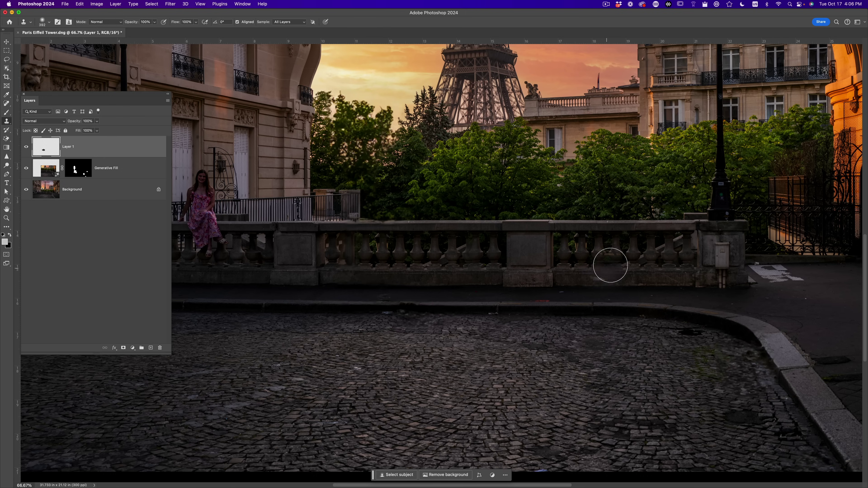
{"action": "left_click", "coordinate": [606, 231], "text": "alt"}
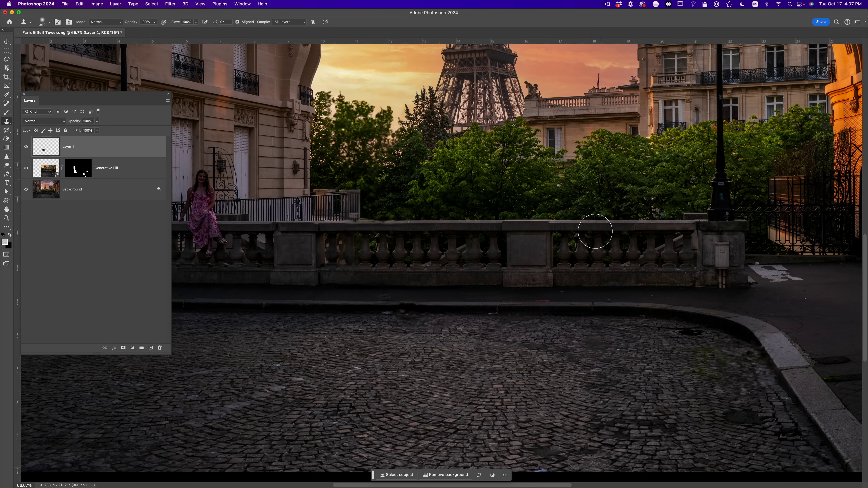
{"action": "mouse_move", "coordinate": [443, 233]}
{"action": "left_mouse_down"}
{"action": "mouse_move", "coordinate": [456, 231]}
{"action": "mouse_move", "coordinate": [457, 281]}
{"action": "mouse_move", "coordinate": [444, 277]}
{"action": "left_mouse_up"}
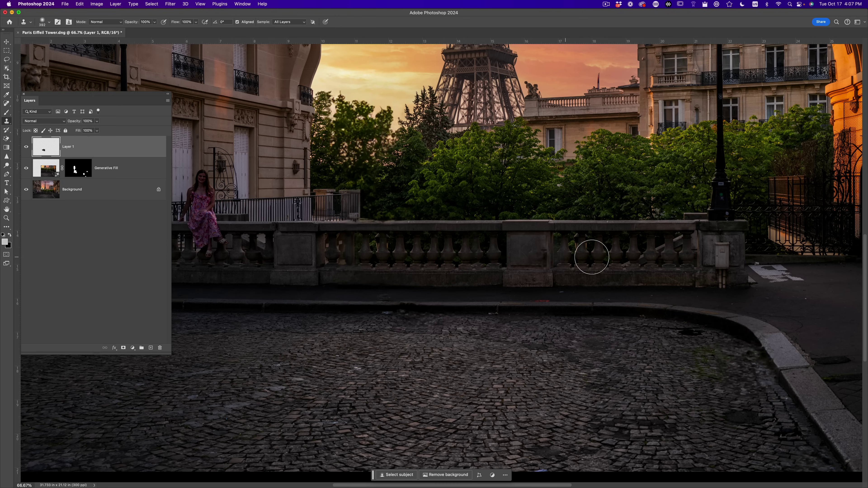
Step: Pan across the street and zoom out to fit the whole repaired image
{"action": "mouse_move", "coordinate": [539, 254]}
{"action": "left_mouse_down"}
{"action": "mouse_move", "coordinate": [543, 163]}
{"action": "mouse_move", "coordinate": [449, 147]}
{"action": "mouse_move", "coordinate": [291, 197]}
{"action": "left_mouse_up"}
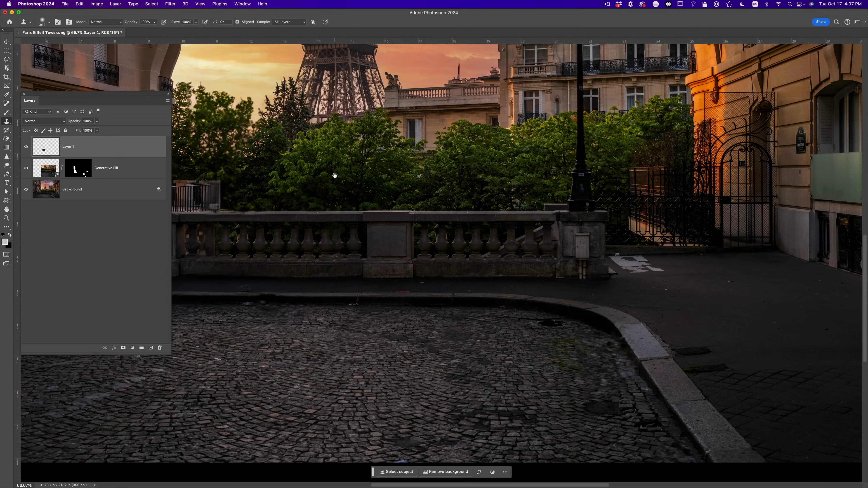
{"action": "mouse_move", "coordinate": [333, 177]}
{"action": "left_mouse_down"}
{"action": "mouse_move", "coordinate": [458, 220]}
{"action": "mouse_move", "coordinate": [436, 208]}
{"action": "mouse_move", "coordinate": [472, 190]}
{"action": "left_mouse_up"}
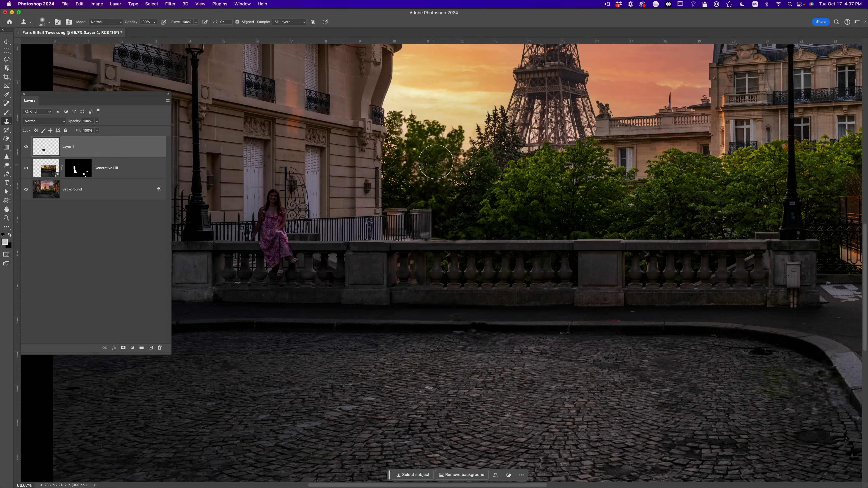
{"action": "left_click_drag", "start_coordinate": [416, 169], "coordinate": [390, 222]}
{"action": "scroll", "coordinate": [390, 222], "scroll_direction": "up", "scroll_amount": 5}
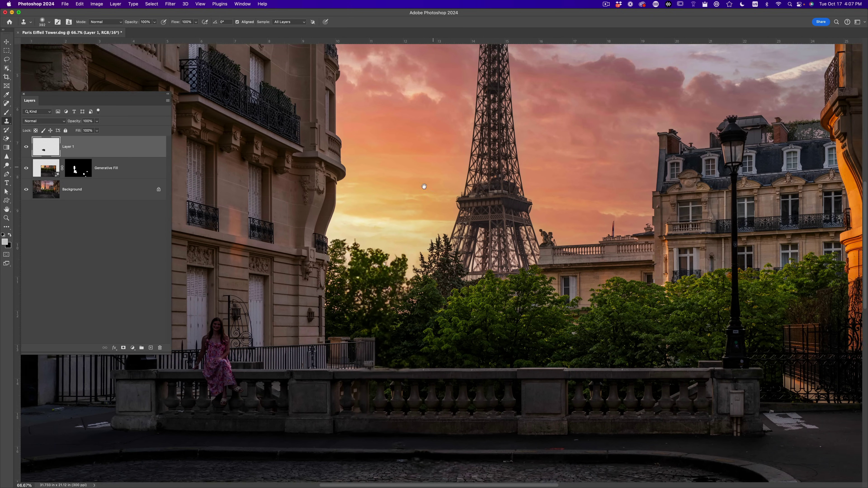
{"action": "left_click_drag", "start_coordinate": [424, 186], "coordinate": [378, 224]}
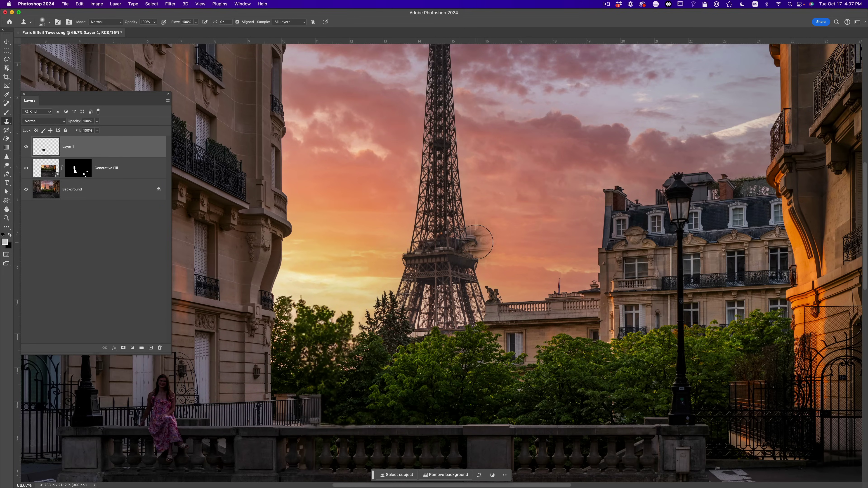
{"action": "key", "text": "z"}
{"action": "left_click", "coordinate": [379, 225], "text": "alt"}
{"action": "left_click", "coordinate": [379, 279], "text": "alt"}
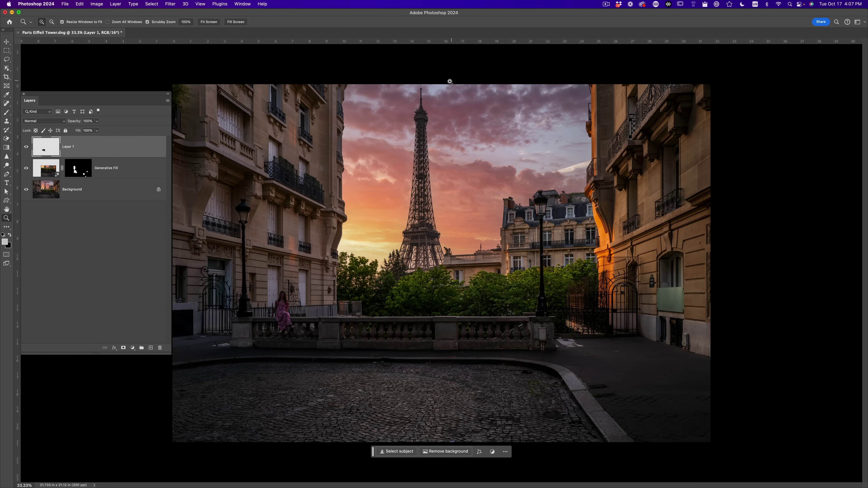
Step: Select Layer 1, Generative Fill and Background together and apply Merge Layers
{"action": "left_click", "coordinate": [421, 87]}
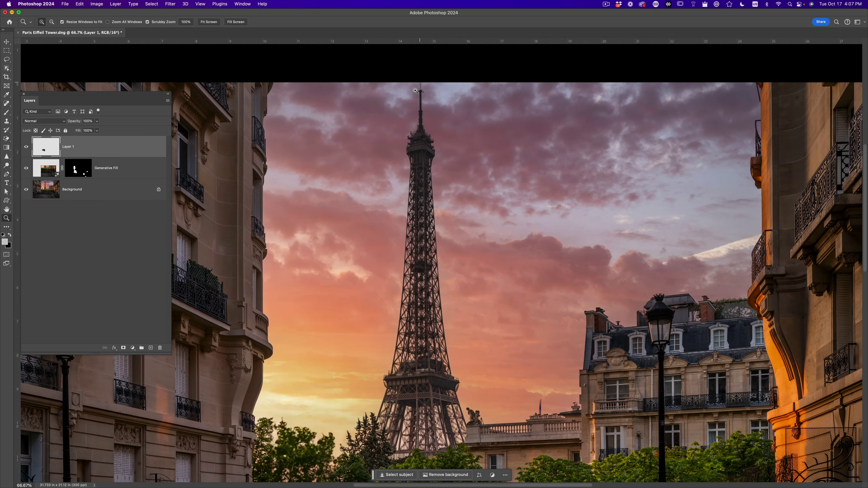
{"action": "left_click", "coordinate": [416, 139], "text": "alt"}
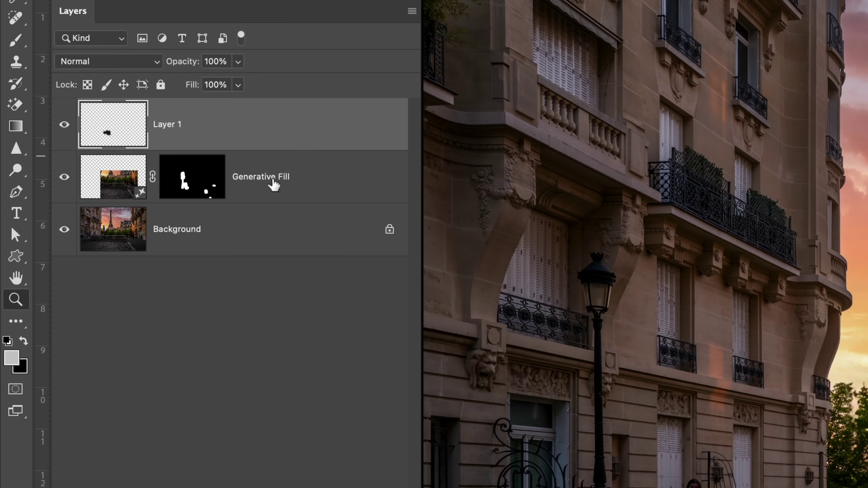
{"action": "left_click", "coordinate": [266, 233], "text": "shift"}
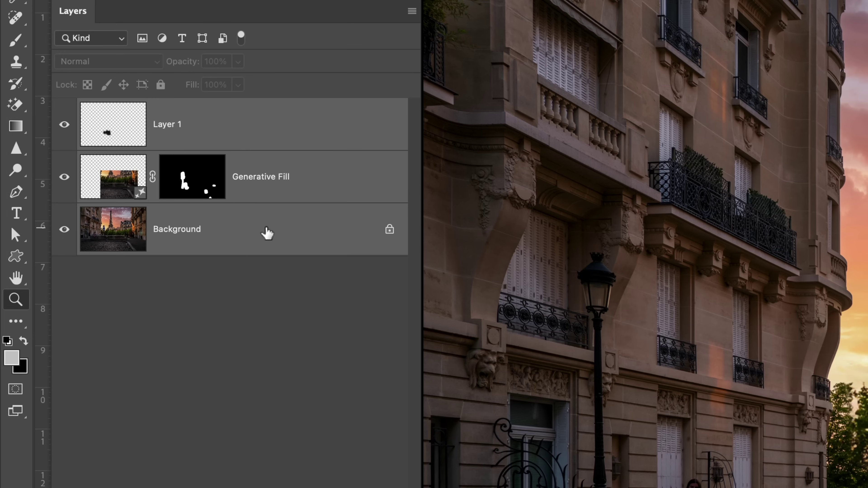
{"action": "right_click", "coordinate": [267, 233]}
{"action": "left_click", "coordinate": [349, 412]}
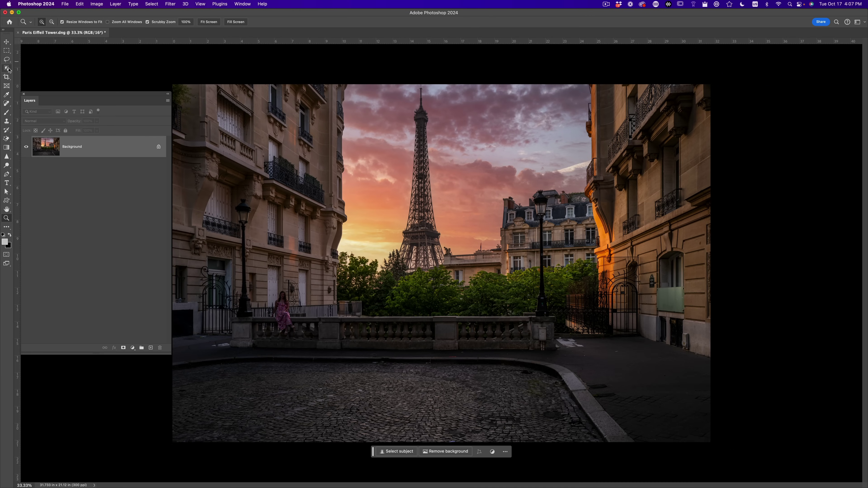
Step: Extend the canvas upward with the Crop tool's Fill set to Generative Expand
{"action": "left_click", "coordinate": [6, 77]}
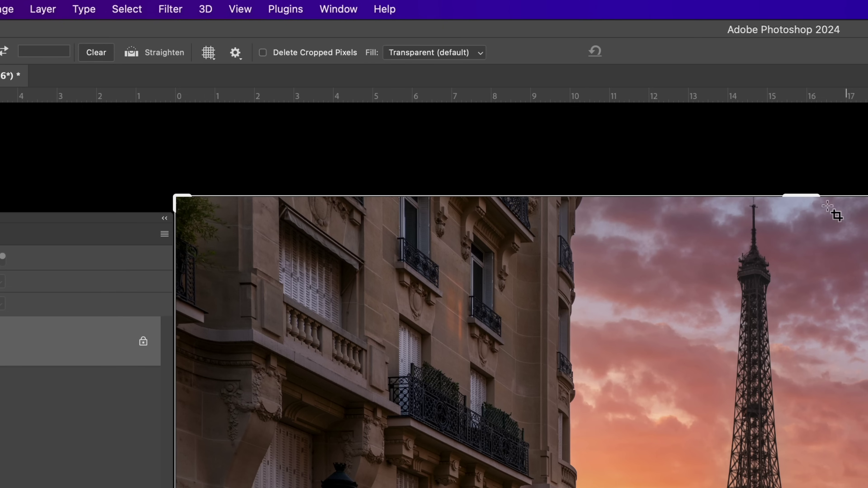
{"action": "left_click", "coordinate": [387, 36]}
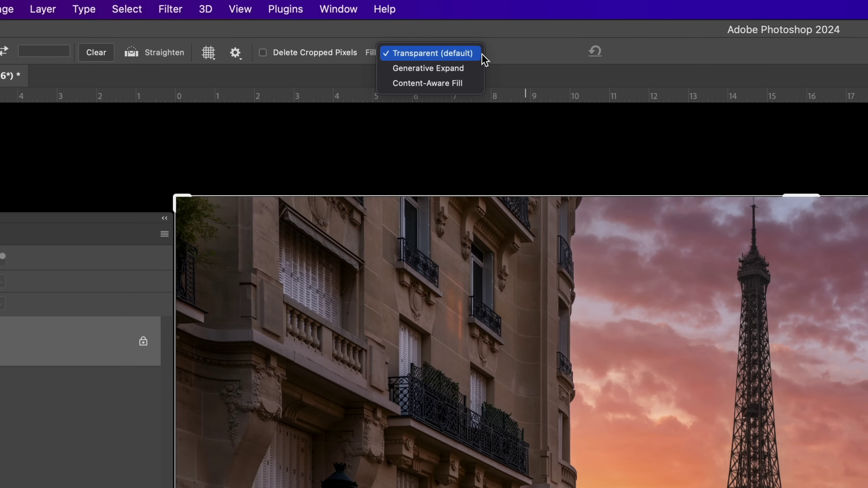
{"action": "left_click", "coordinate": [449, 71]}
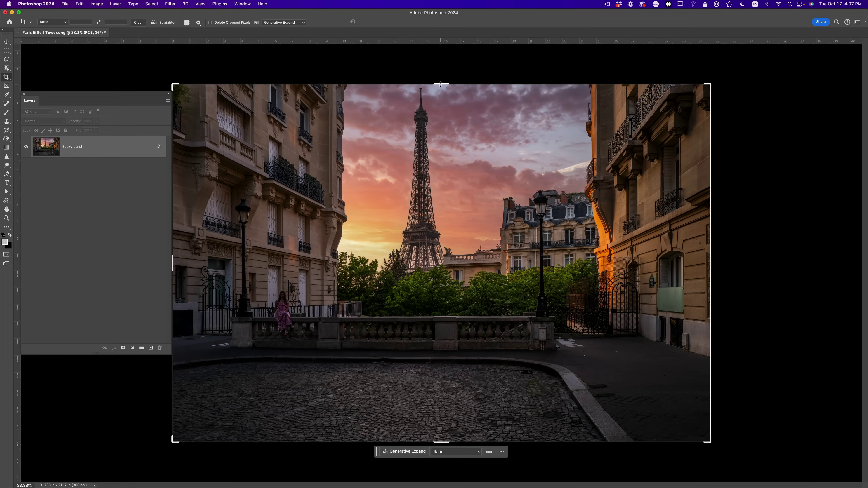
{"action": "left_click_drag", "start_coordinate": [440, 84], "coordinate": [440, 79]}
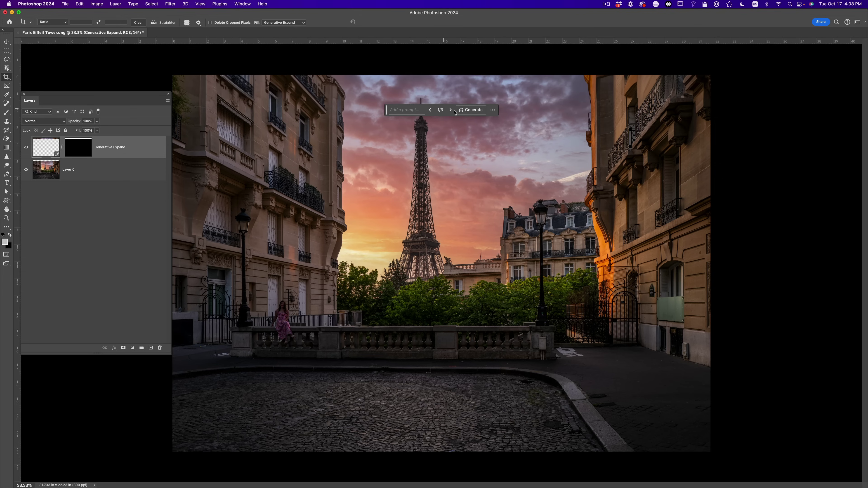
{"action": "left_click", "coordinate": [493, 110]}
{"action": "left_click", "coordinate": [494, 110]}
{"action": "left_click", "coordinate": [493, 111]}
Step: Browse the three generated sky variations and settle on variation 1 of 3
{"action": "key", "text": "v"}
{"action": "left_click_drag", "start_coordinate": [387, 109], "coordinate": [188, 106]}
{"action": "left_click", "coordinate": [251, 104]}
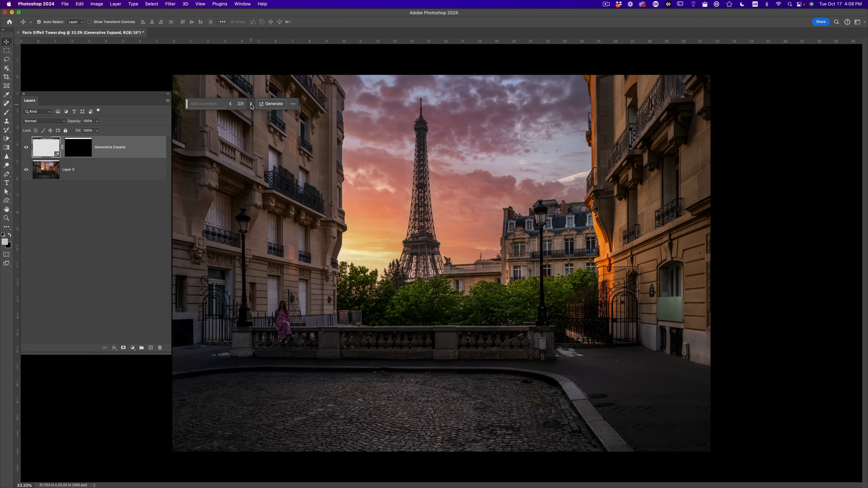
{"action": "left_click", "coordinate": [251, 104]}
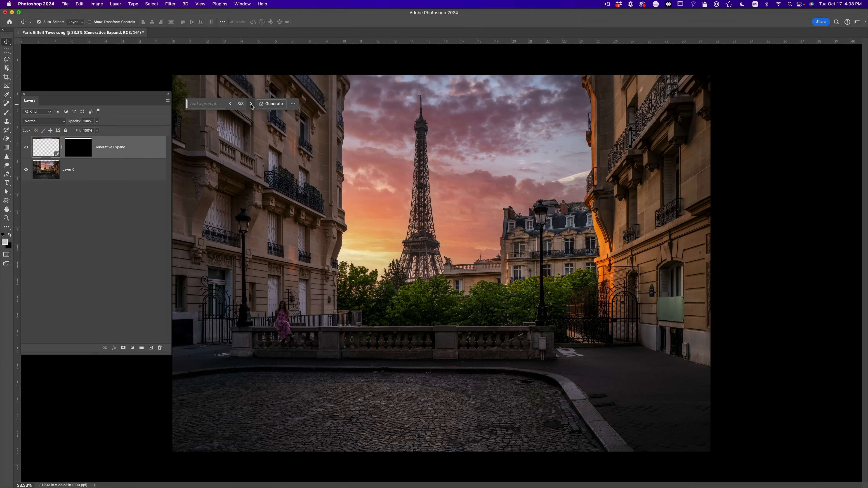
{"action": "left_click", "coordinate": [229, 104]}
{"action": "left_click", "coordinate": [229, 104]}
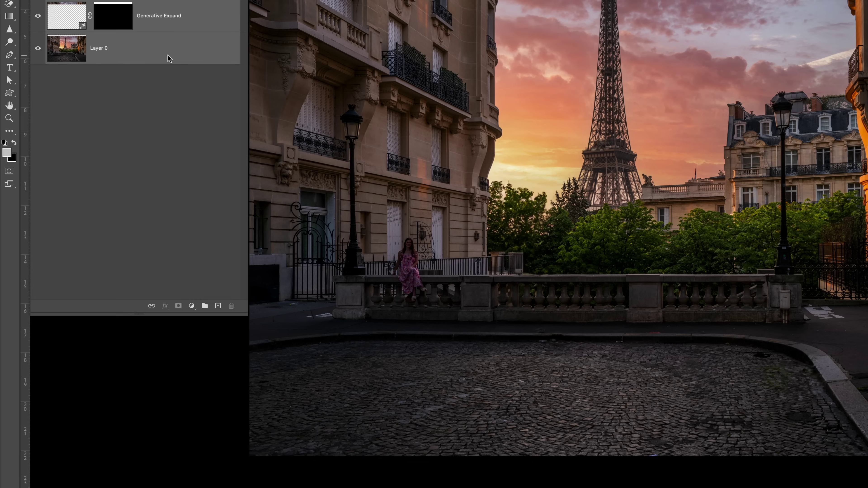
Step: Apply Merge Layers to the selected Generative Expand and Layer 0
{"action": "right_click", "coordinate": [112, 175]}
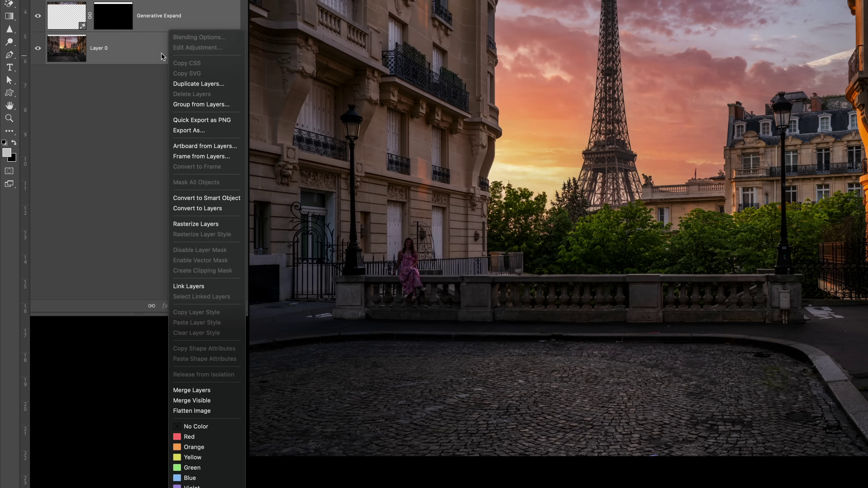
{"action": "left_click", "coordinate": [203, 391]}
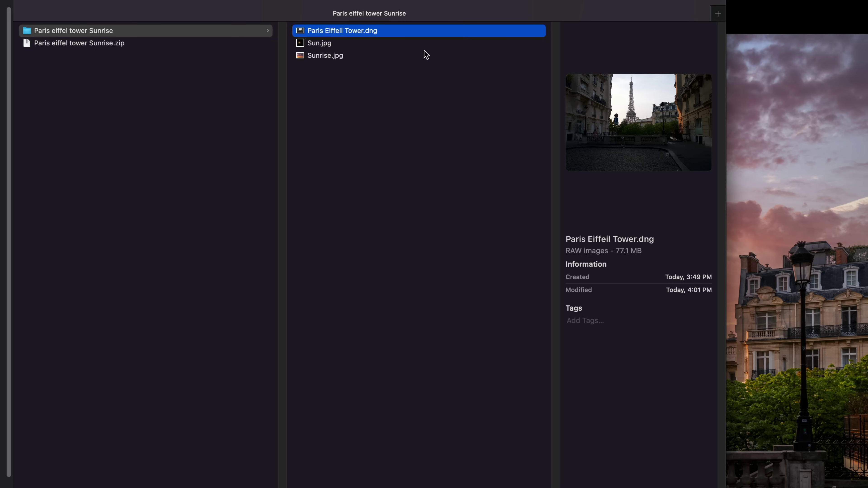
Step: Drag Sun.jpg from Finder into the photo and place it beside the left building
{"action": "left_click", "coordinate": [312, 44]}
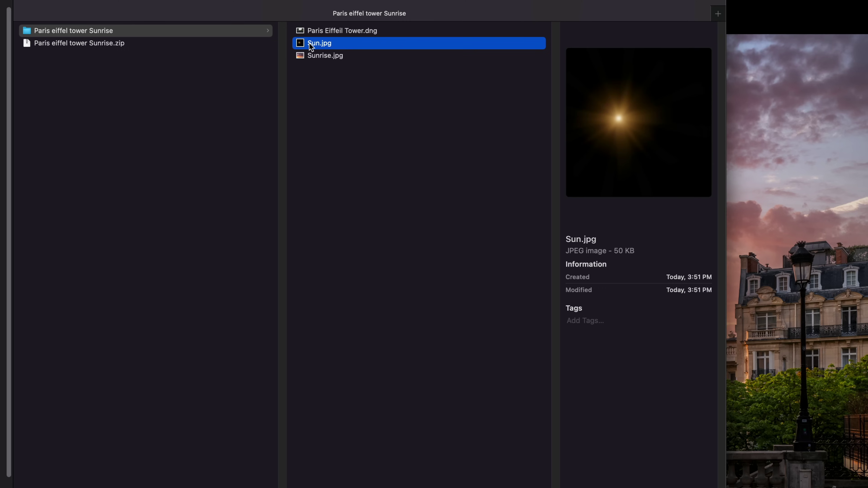
{"action": "left_click_drag", "start_coordinate": [302, 46], "coordinate": [734, 218]}
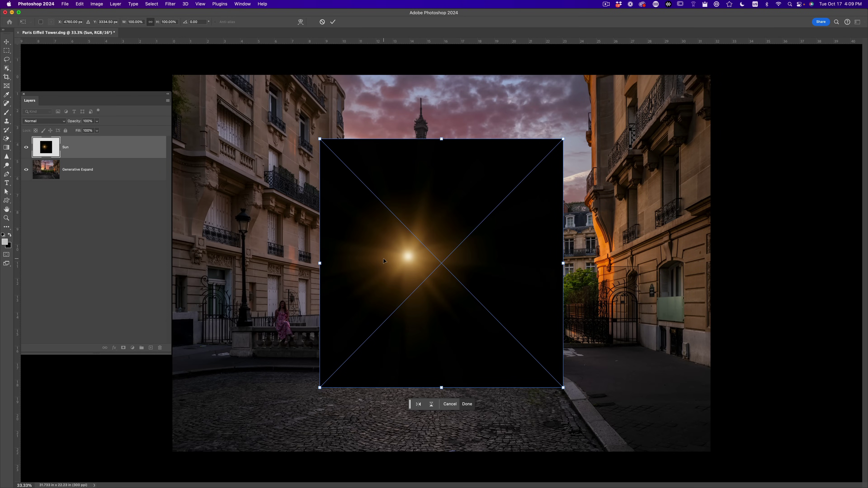
{"action": "left_click_drag", "start_coordinate": [383, 260], "coordinate": [333, 236]}
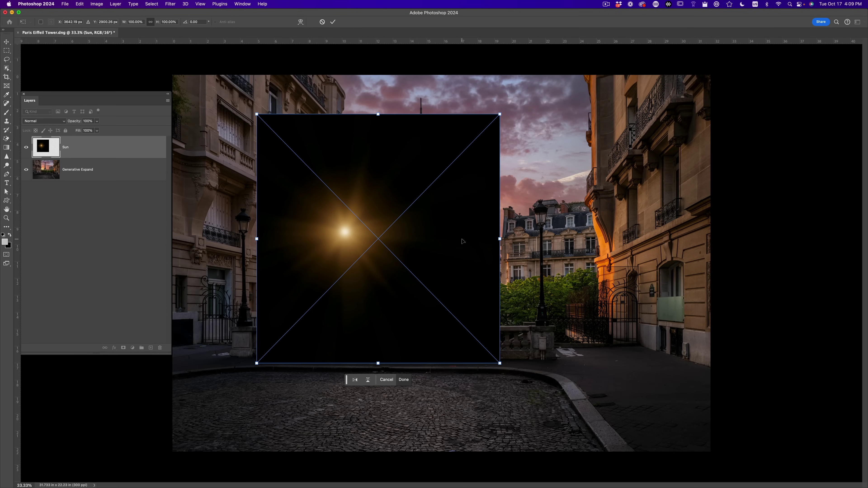
{"action": "key", "text": "Return"}
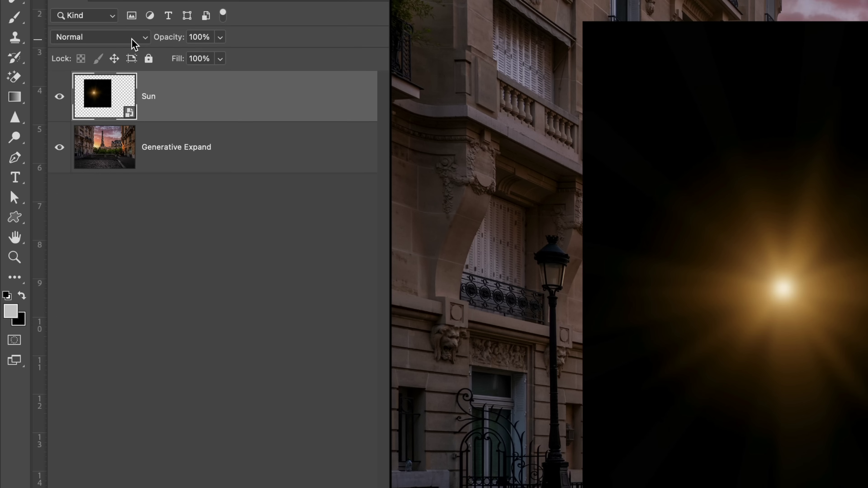
Step: Set the Sun layer's blend mode to Screen and toggle its visibility to compare
{"action": "left_click", "coordinate": [58, 124]}
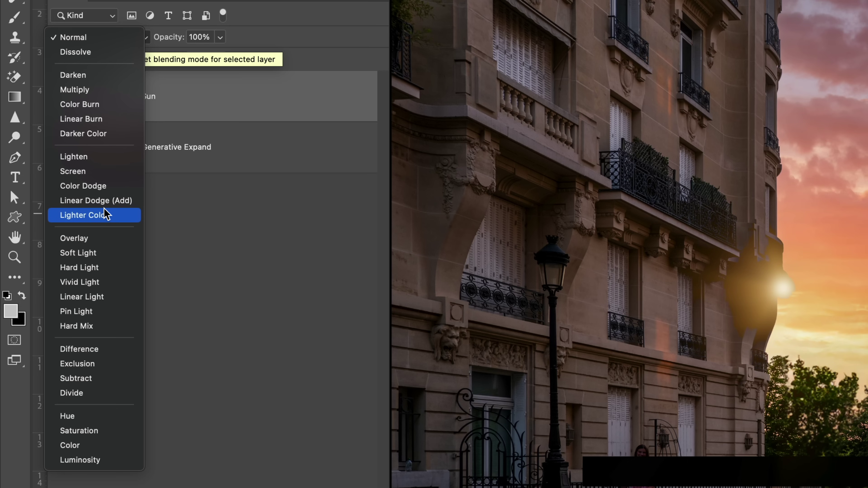
{"action": "left_click", "coordinate": [109, 172]}
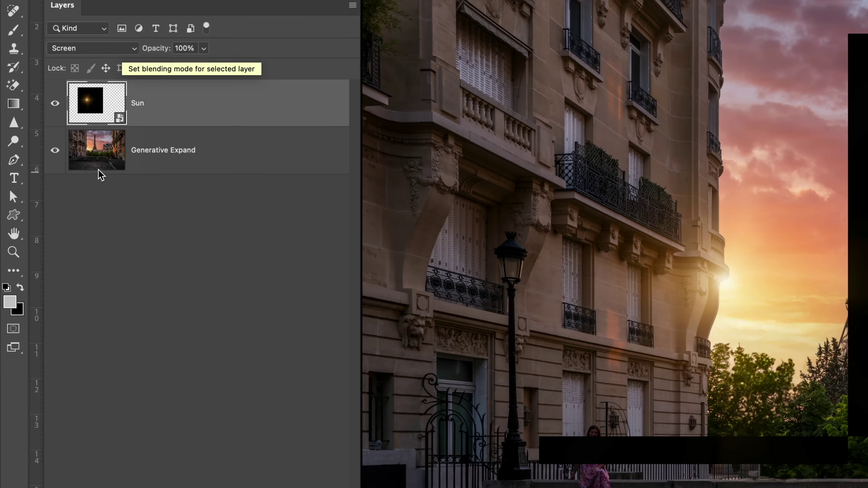
{"action": "left_click", "coordinate": [26, 147]}
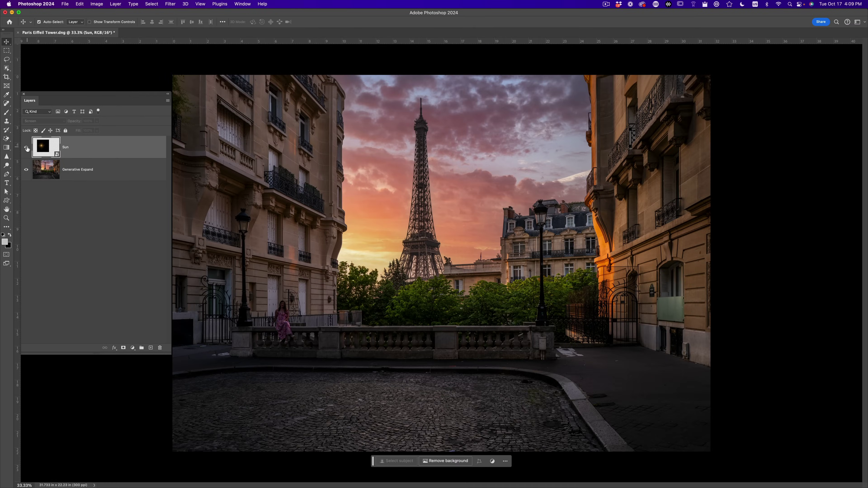
{"action": "left_click", "coordinate": [26, 147]}
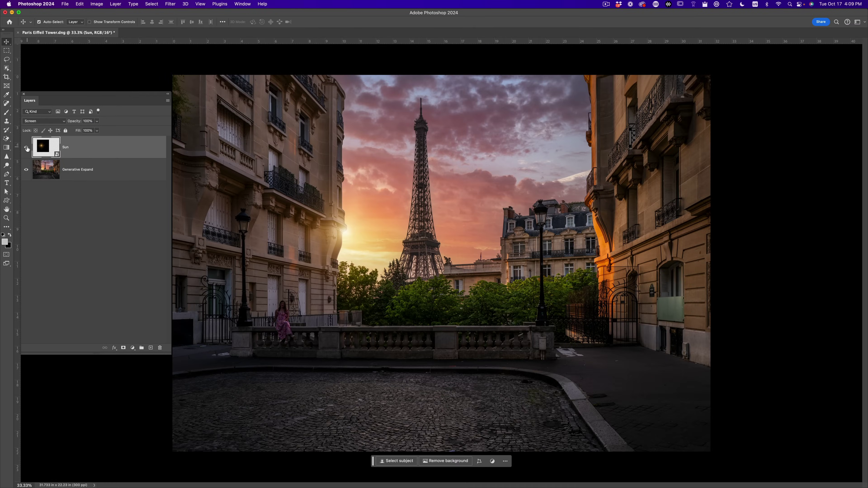
Step: Crop to a 16 : 9 ratio, moving the picture slightly down in the frame
{"action": "left_click", "coordinate": [7, 78]}
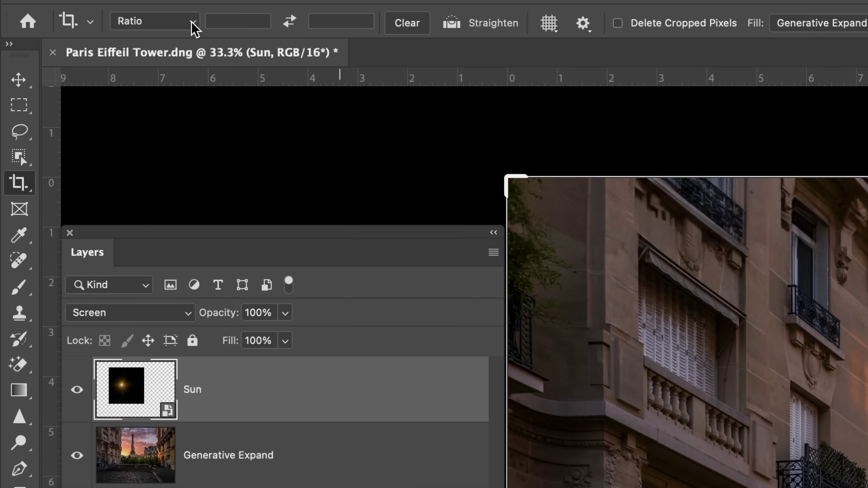
{"action": "left_click", "coordinate": [195, 27]}
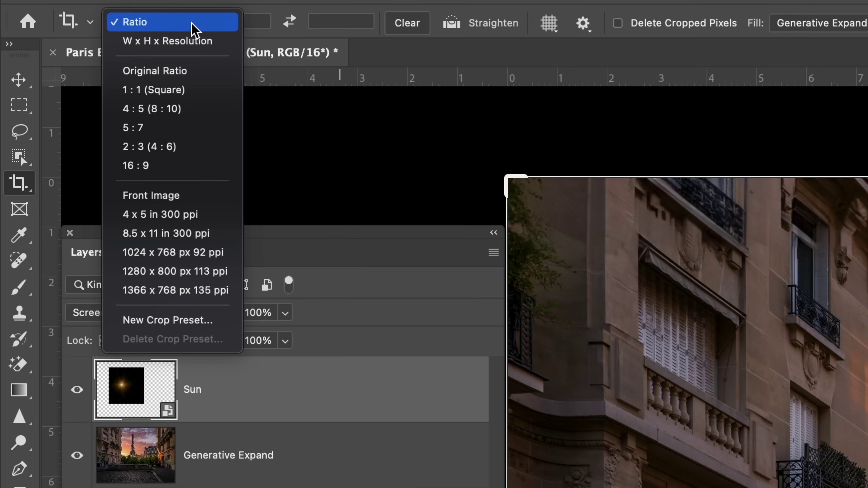
{"action": "left_click", "coordinate": [238, 164]}
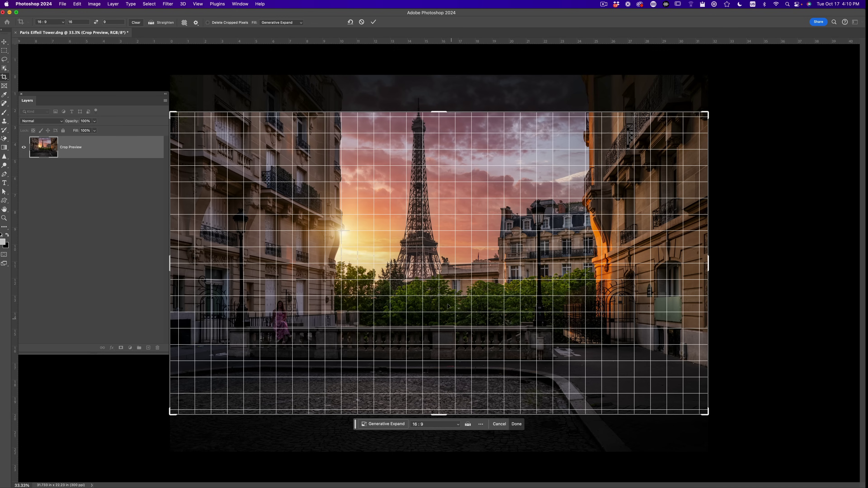
{"action": "mouse_move", "coordinate": [445, 293]}
{"action": "left_mouse_down"}
{"action": "mouse_move", "coordinate": [444, 331]}
{"action": "mouse_move", "coordinate": [438, 303]}
{"action": "left_mouse_up"}
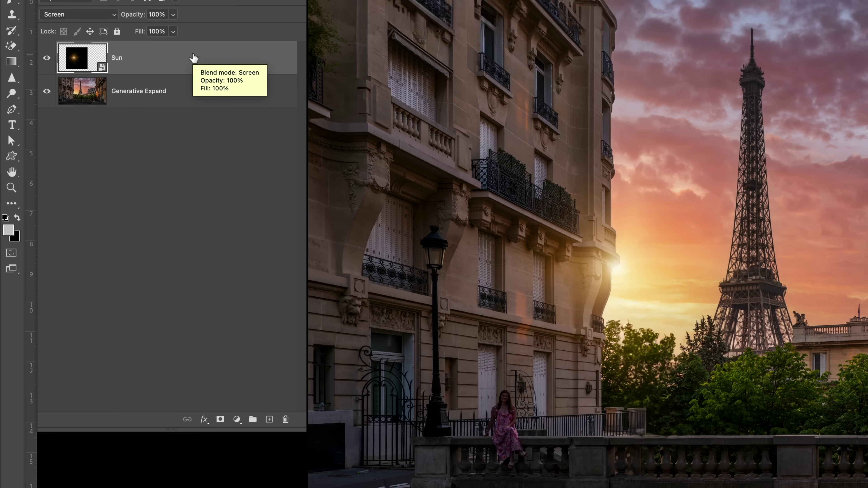
Step: Merge Sun with Generative Expand into one Sun layer and convert it to a Smart Object
{"action": "left_click", "coordinate": [184, 91], "text": "shift"}
{"action": "right_click", "coordinate": [184, 93]}
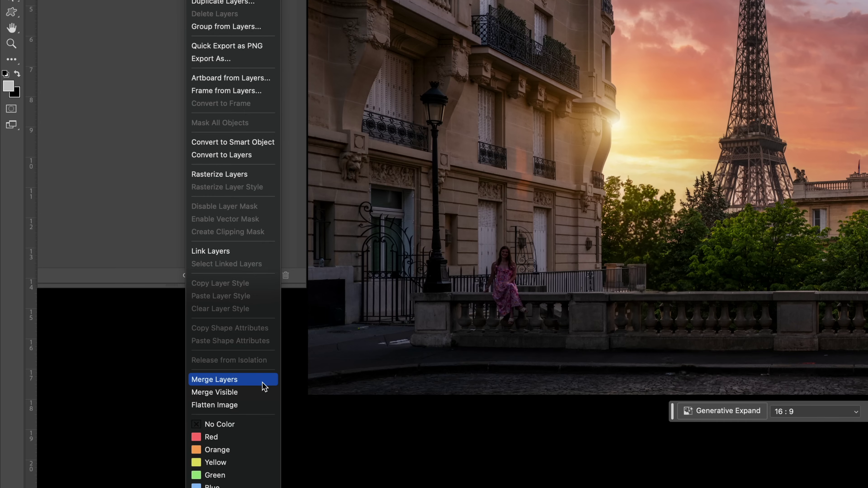
{"action": "left_click", "coordinate": [263, 380]}
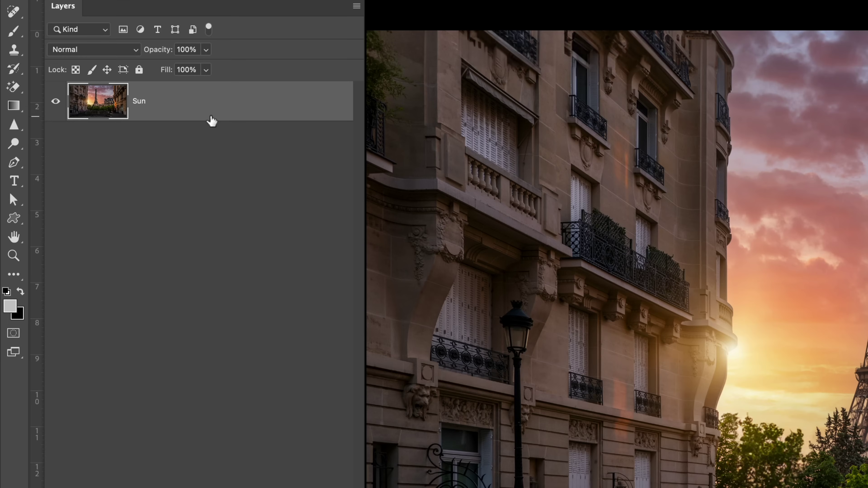
{"action": "right_click", "coordinate": [212, 121]}
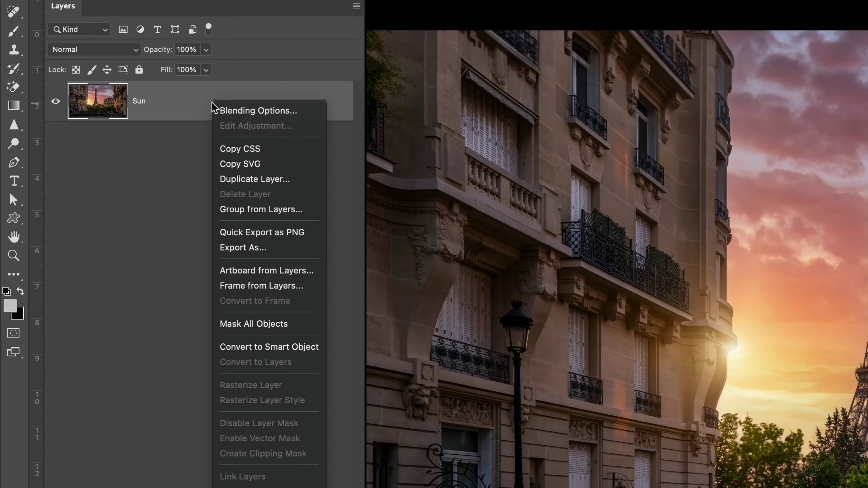
{"action": "left_click", "coordinate": [288, 347]}
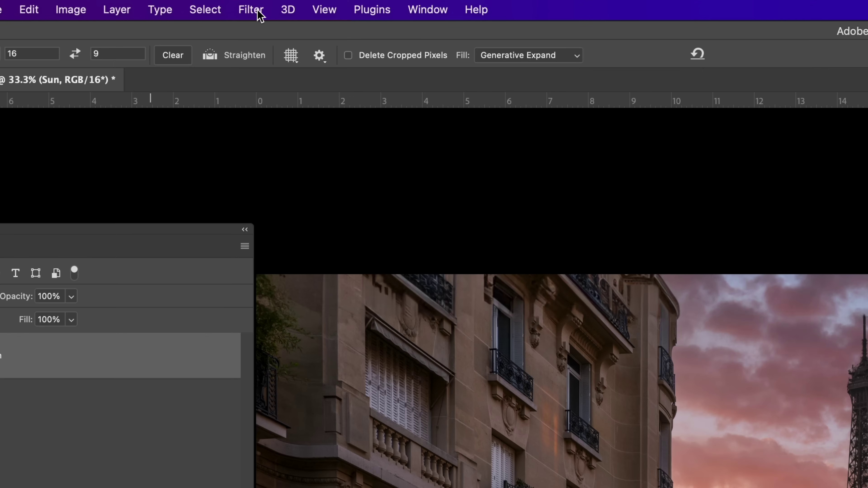
Step: Open the Sun layer in Camera Raw and brighten the right street lamp with a radial mask at Exposure +4
{"action": "left_click", "coordinate": [172, 5]}
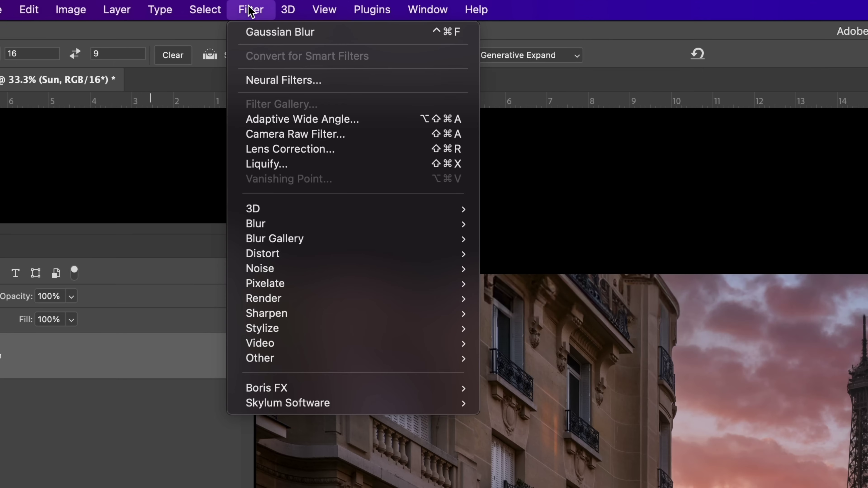
{"action": "left_click", "coordinate": [326, 135]}
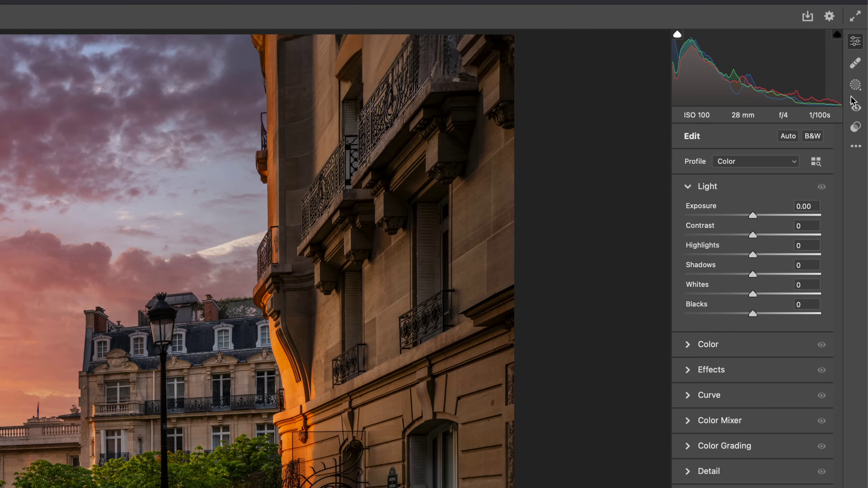
{"action": "left_click", "coordinate": [855, 85]}
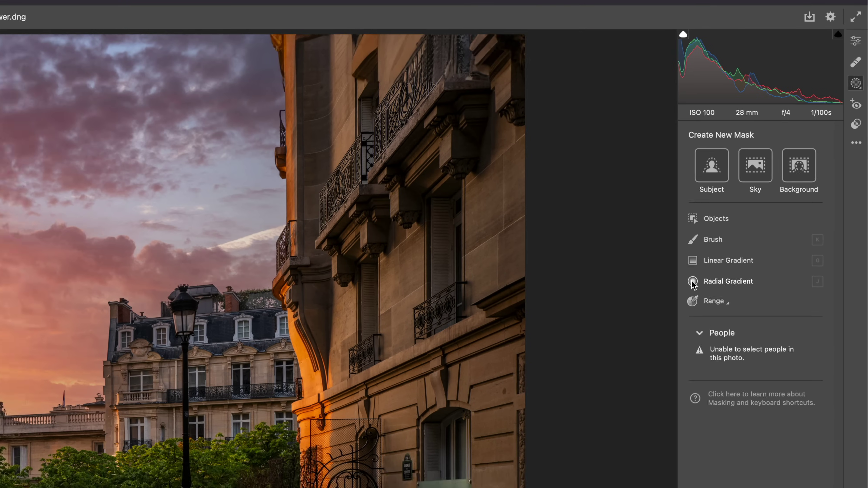
{"action": "left_click", "coordinate": [692, 282]}
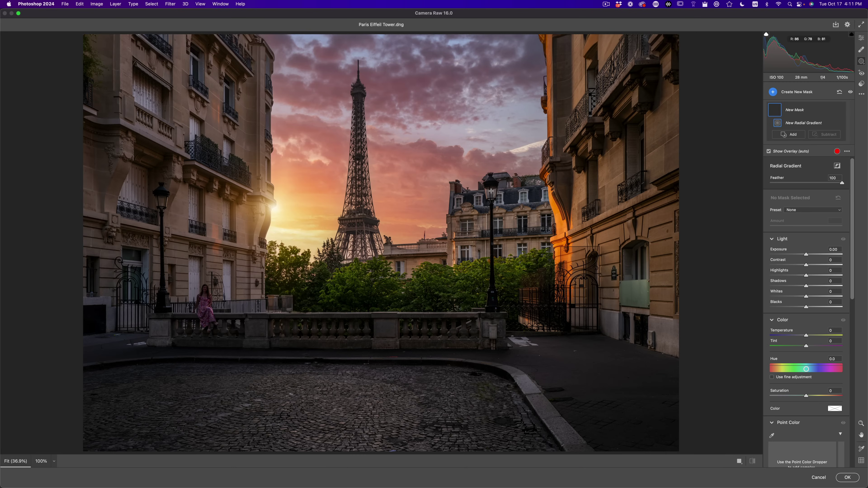
{"action": "left_click_drag", "start_coordinate": [491, 191], "coordinate": [493, 198]}
{"action": "left_click_drag", "start_coordinate": [806, 255], "coordinate": [844, 255]}
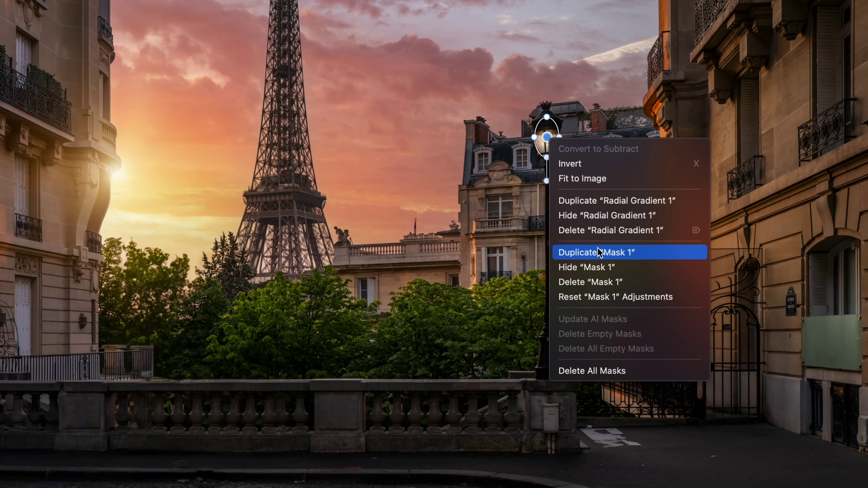
Step: Duplicate the lamp glow mask onto the left lamp and leave that copy hidden
{"action": "left_click", "coordinate": [594, 252]}
{"action": "left_click_drag", "start_coordinate": [495, 186], "coordinate": [143, 198]}
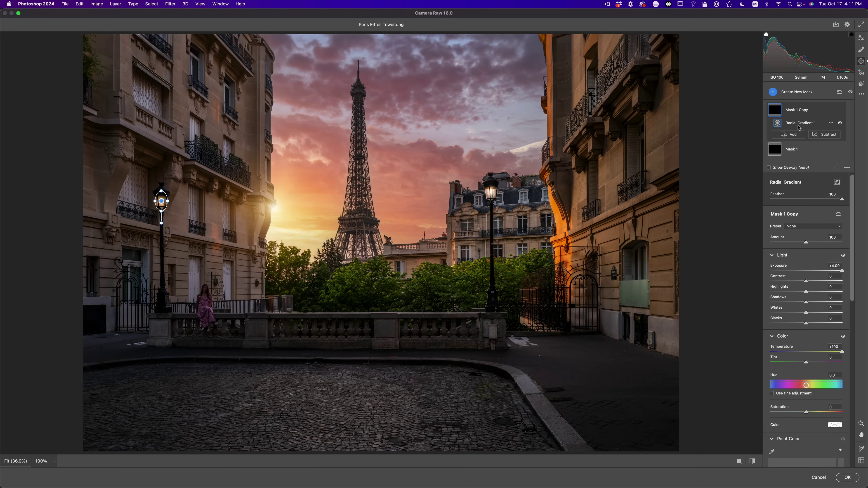
{"action": "left_click", "coordinate": [840, 110]}
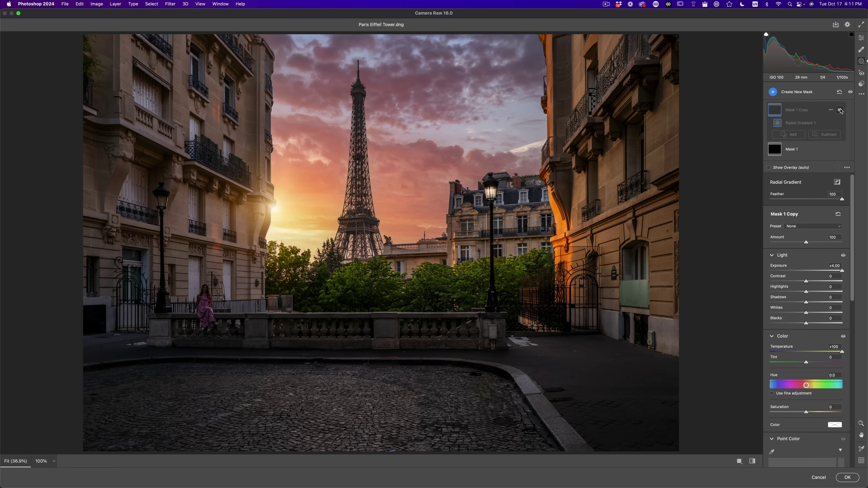
{"action": "left_click", "coordinate": [839, 110]}
{"action": "left_click", "coordinate": [840, 110]}
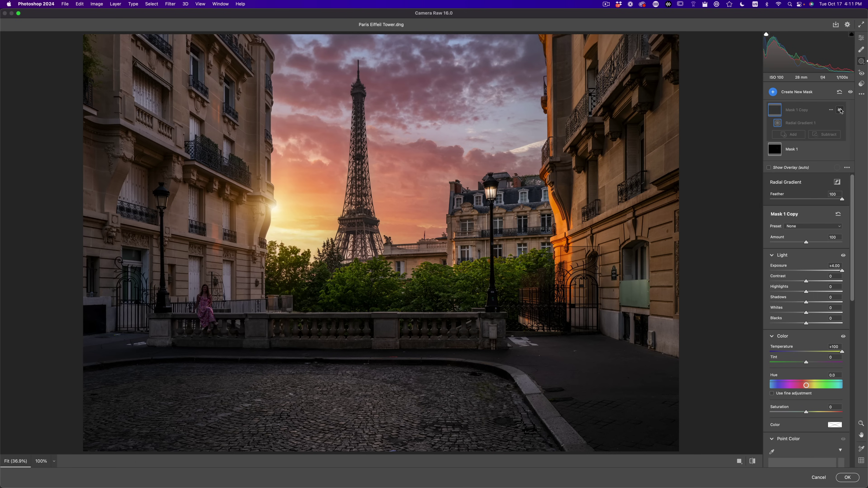
{"action": "left_click", "coordinate": [840, 149]}
{"action": "left_click", "coordinate": [840, 149]}
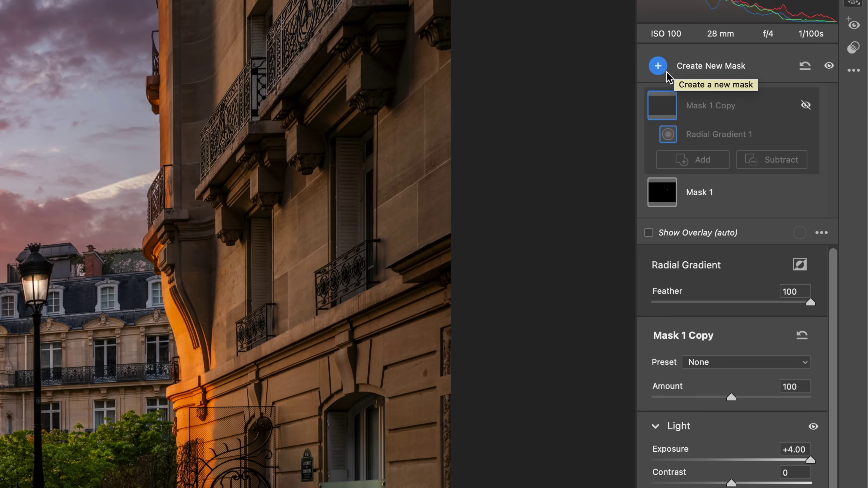
Step: Darken the sky with a top-down linear gradient mask at Exposure -0.90
{"action": "left_click", "coordinate": [658, 66]}
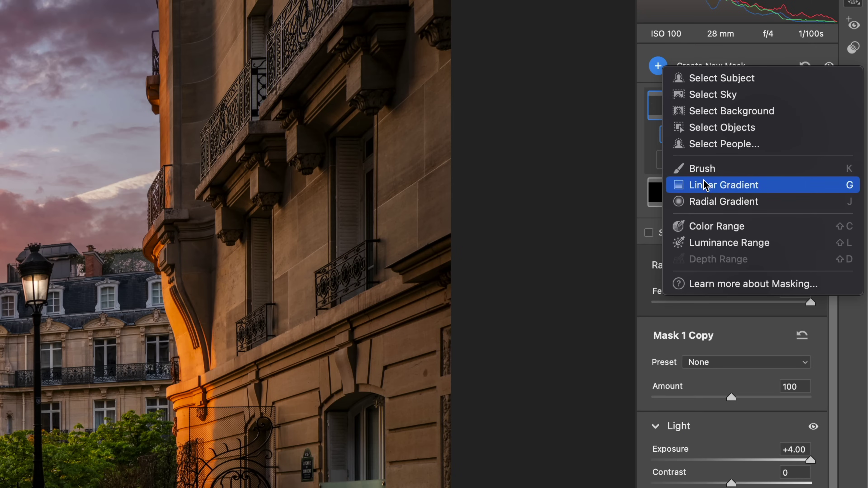
{"action": "left_click", "coordinate": [750, 184]}
{"action": "left_click_drag", "start_coordinate": [0, 0], "coordinate": [0, 1]}
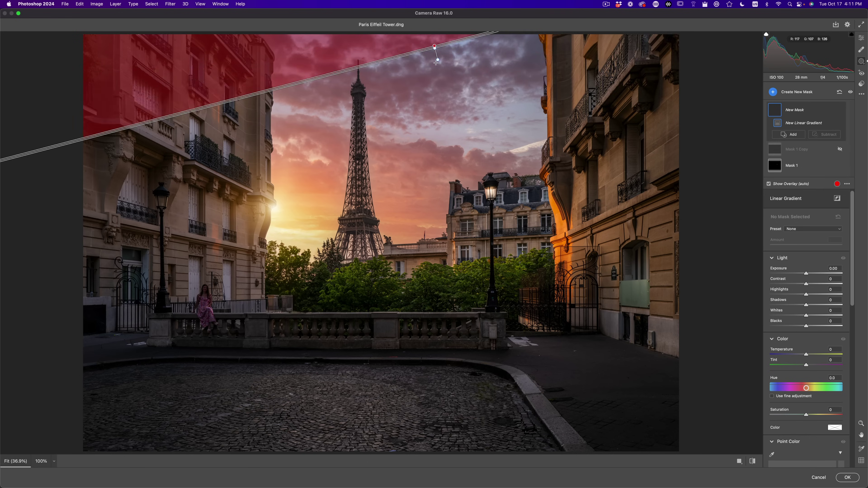
{"action": "left_click_drag", "start_coordinate": [436, 63], "coordinate": [434, 185]}
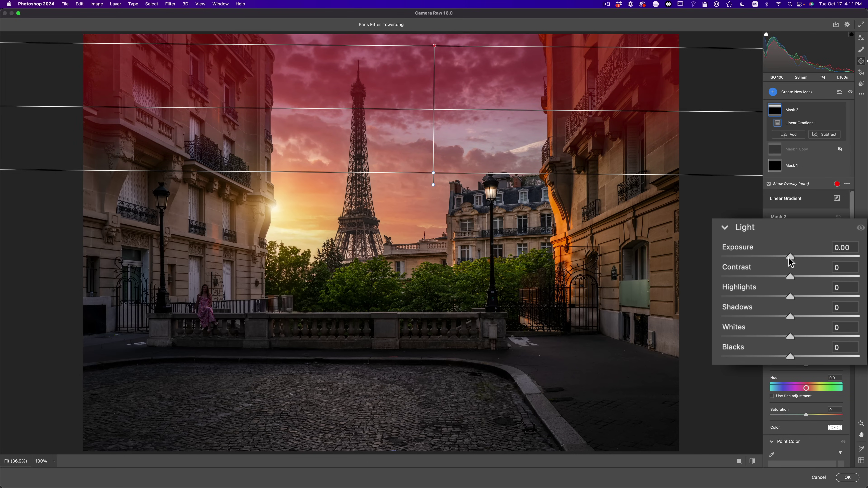
{"action": "left_click_drag", "start_coordinate": [805, 274], "coordinate": [797, 273]}
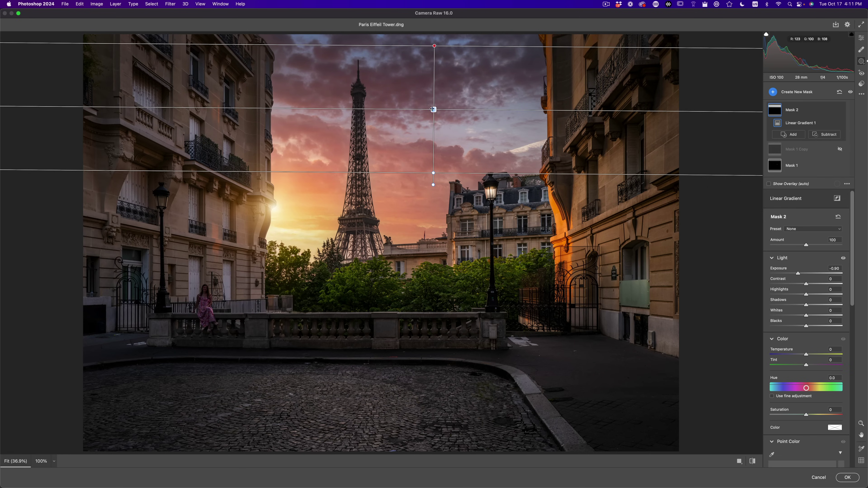
{"action": "left_click_drag", "start_coordinate": [433, 109], "coordinate": [433, 119]}
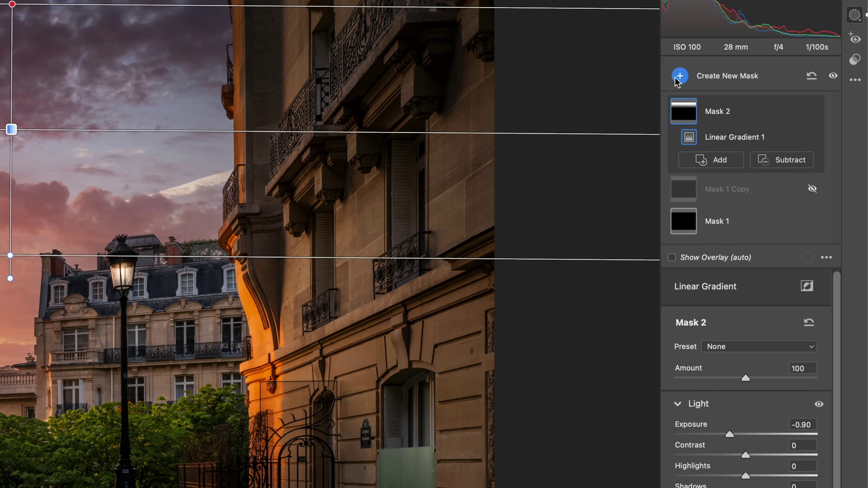
Step: Darken the cobbled street foreground with a bottom linear gradient mask at Exposure -1.00
{"action": "left_click", "coordinate": [773, 92]}
{"action": "left_click", "coordinate": [741, 184]}
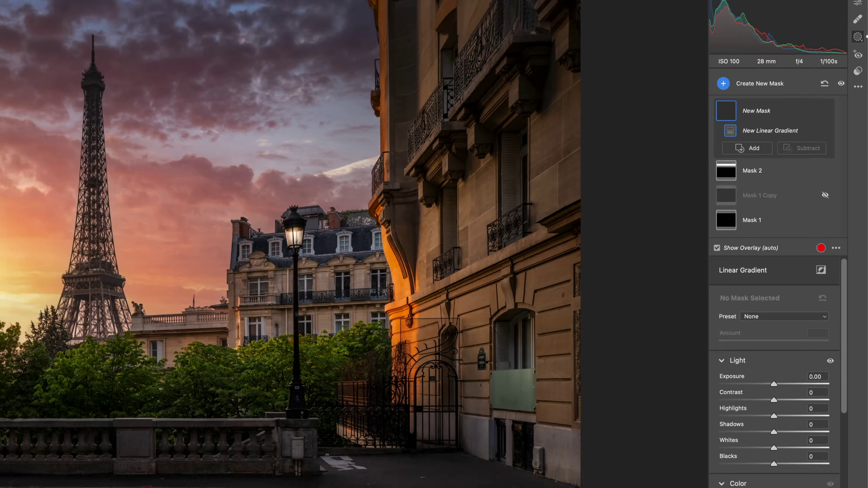
{"action": "left_click_drag", "start_coordinate": [384, 452], "coordinate": [384, 305]}
{"action": "left_click_drag", "start_coordinate": [806, 290], "coordinate": [797, 290]}
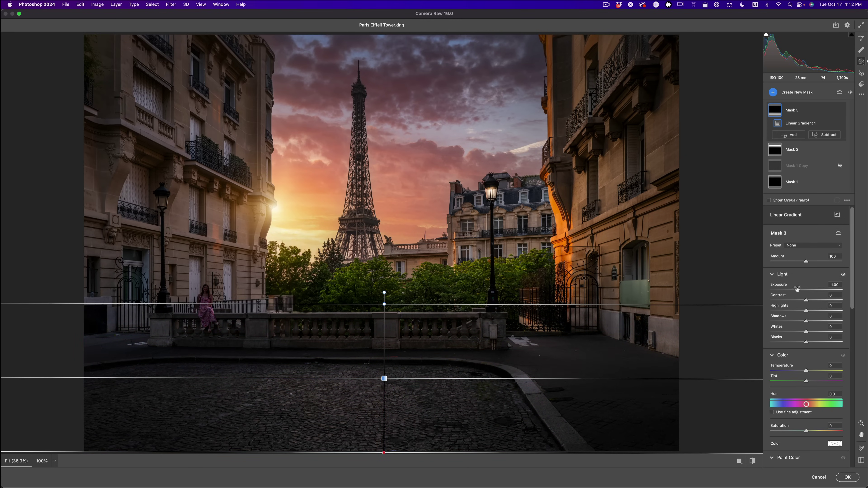
Step: Set global Shadows to +100 and Highlights to -60, adding some Contrast
{"action": "key", "text": "e"}
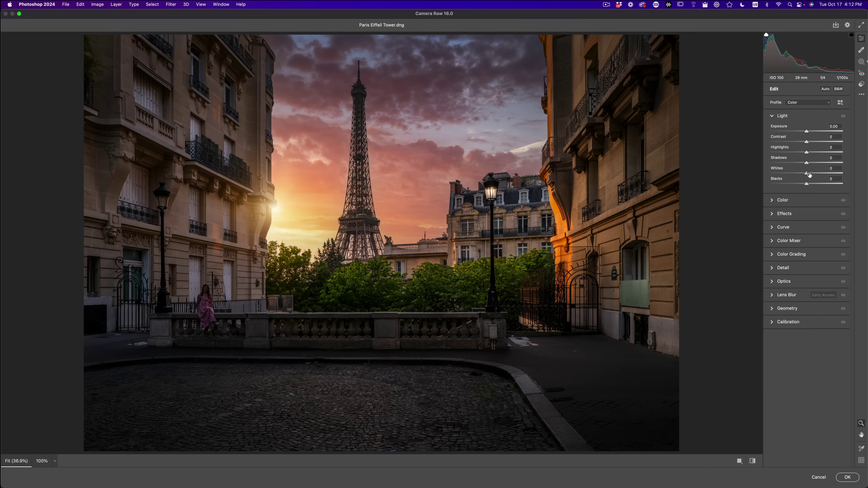
{"action": "left_click", "coordinate": [820, 163]}
{"action": "left_click_drag", "start_coordinate": [807, 152], "coordinate": [785, 154]}
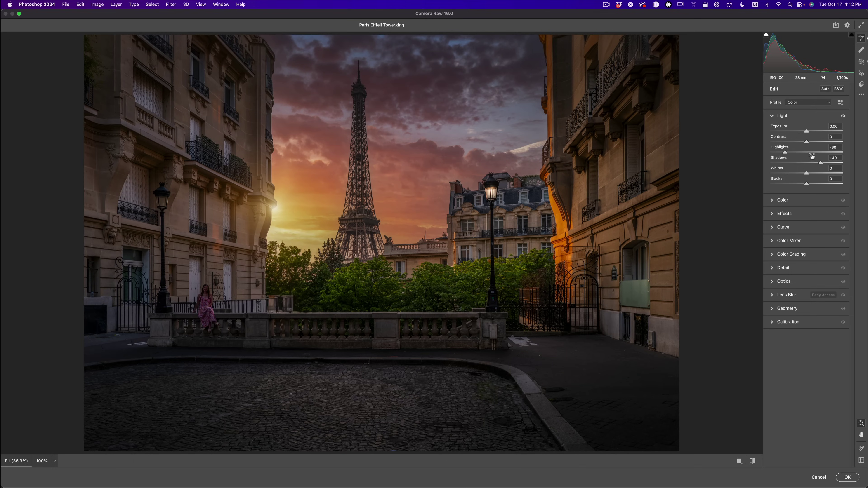
{"action": "left_click", "coordinate": [824, 142]}
{"action": "left_click_drag", "start_coordinate": [824, 141], "coordinate": [845, 163]}
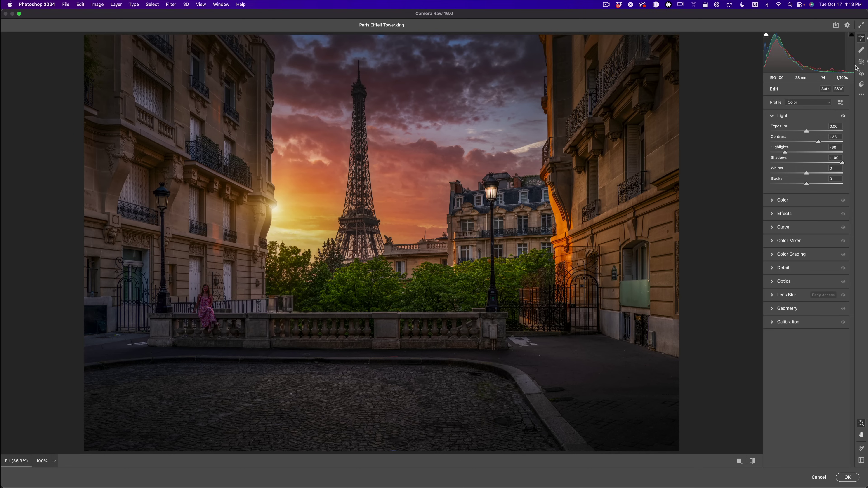
Step: Turn the left lamp's glow mask back on and raise Contrast to +55
{"action": "left_click", "coordinate": [861, 62]}
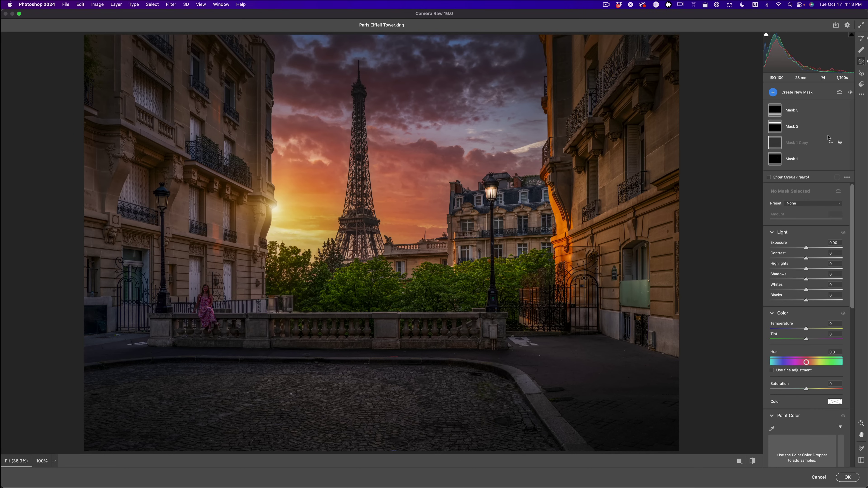
{"action": "left_click", "coordinate": [840, 142]}
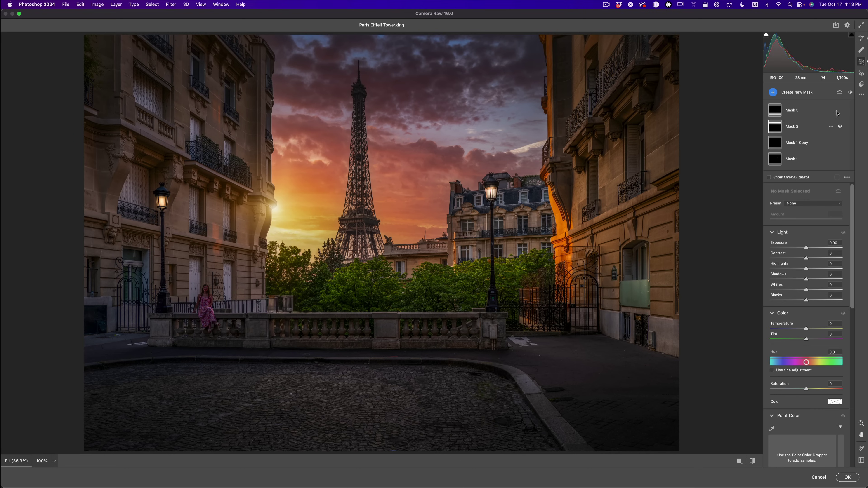
{"action": "left_click", "coordinate": [861, 38]}
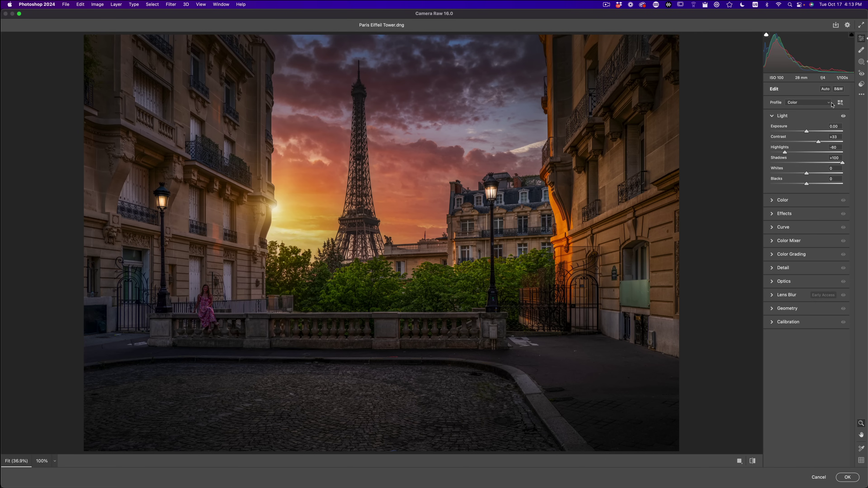
{"action": "left_click_drag", "start_coordinate": [818, 141], "coordinate": [826, 142]}
Step: In the Color section, drag global Vibrance down to about -7
{"action": "left_click", "coordinate": [771, 201]}
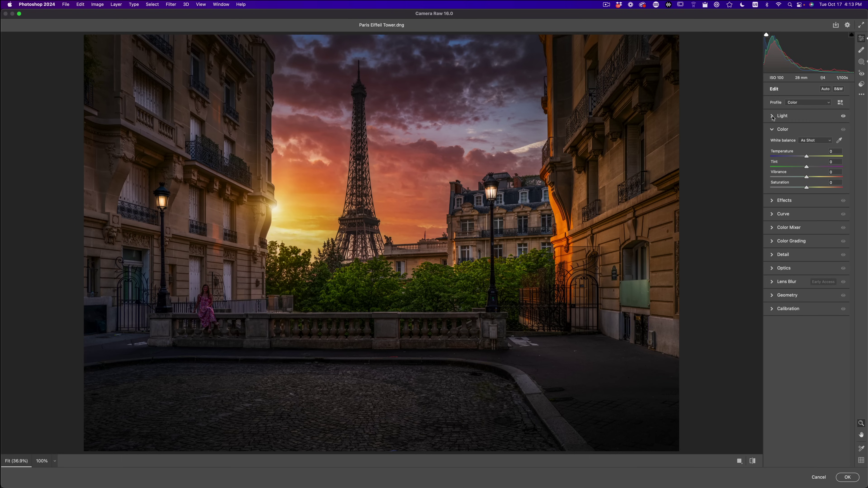
{"action": "left_click_drag", "start_coordinate": [806, 178], "coordinate": [804, 178]}
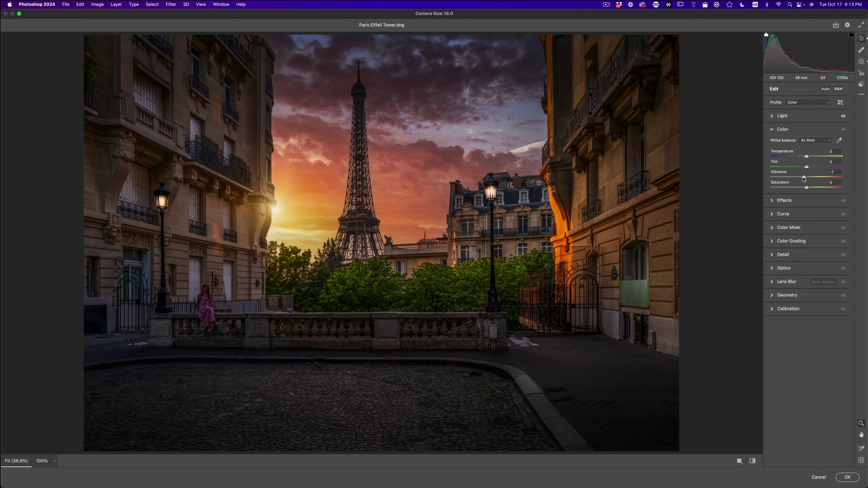